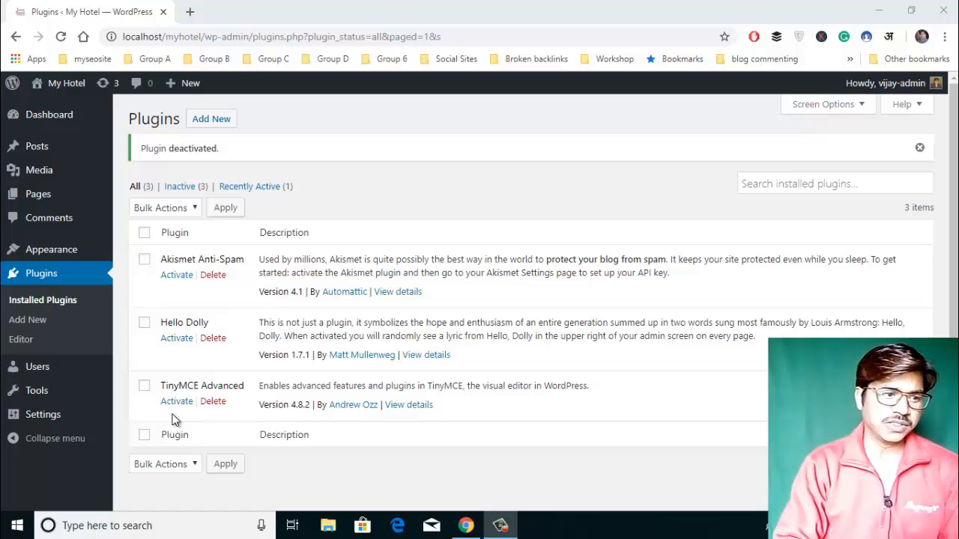
- Start a new post in a separate browser tab and title it "Test"
{"action": "mouse_move", "coordinate": [36, 144]}
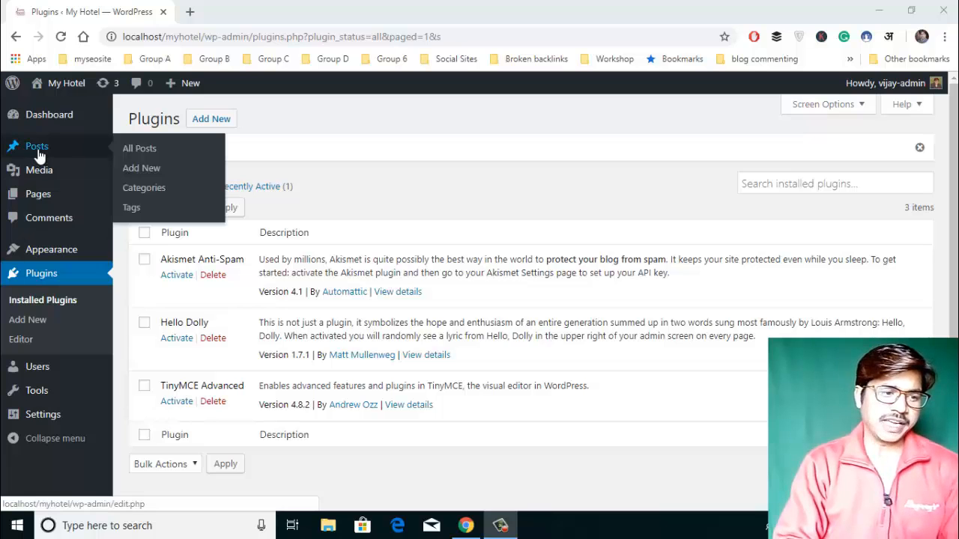
{"action": "middle_click", "coordinate": [142, 172]}
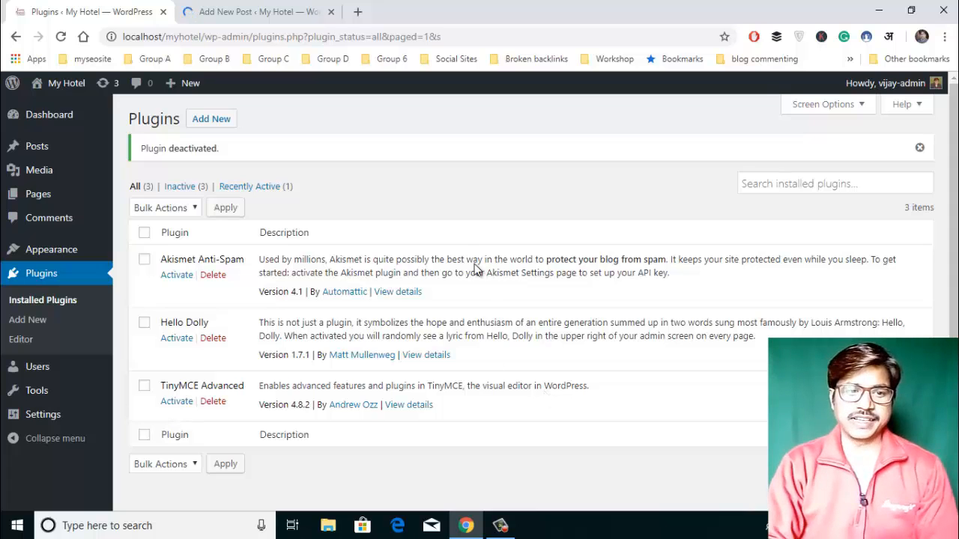
{"action": "left_click", "coordinate": [298, 16]}
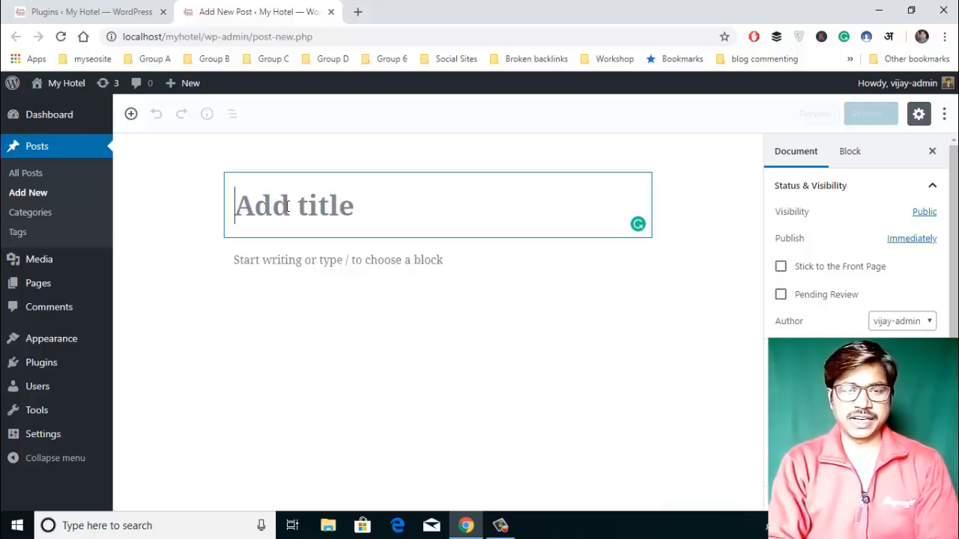
{"action": "type", "text": "New"}
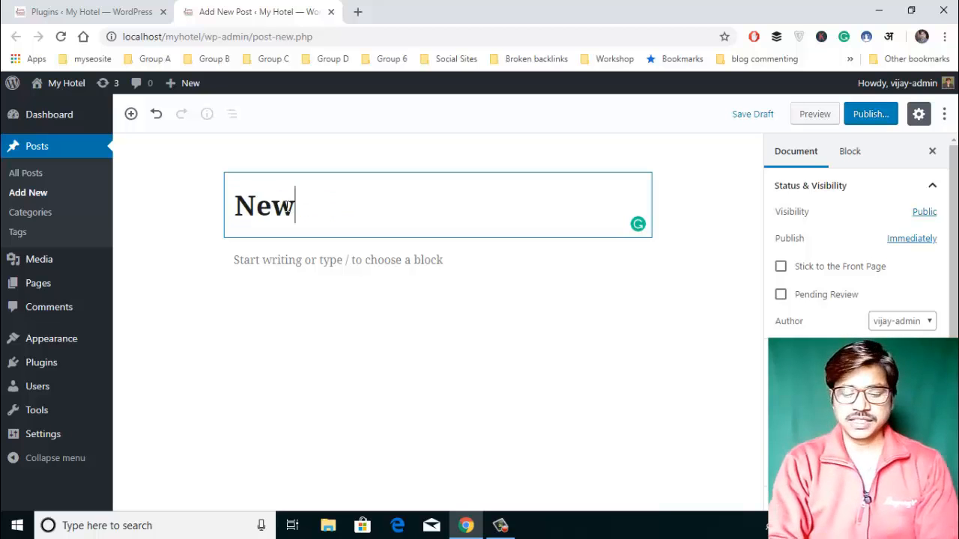
{"action": "key", "text": "BackSpace"}
{"action": "key", "text": "BackSpace"}
{"action": "key", "text": "BackSpace"}
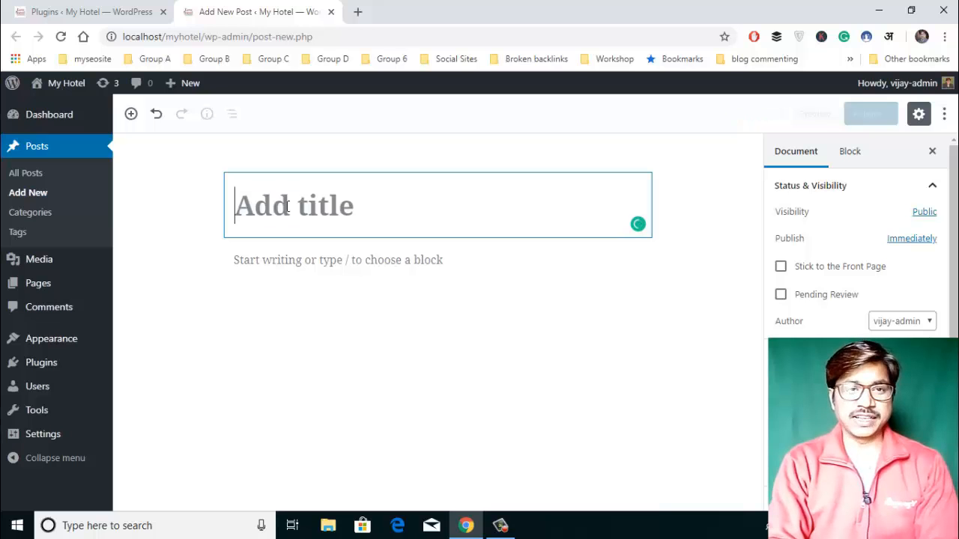
{"action": "type", "text": "Test"}
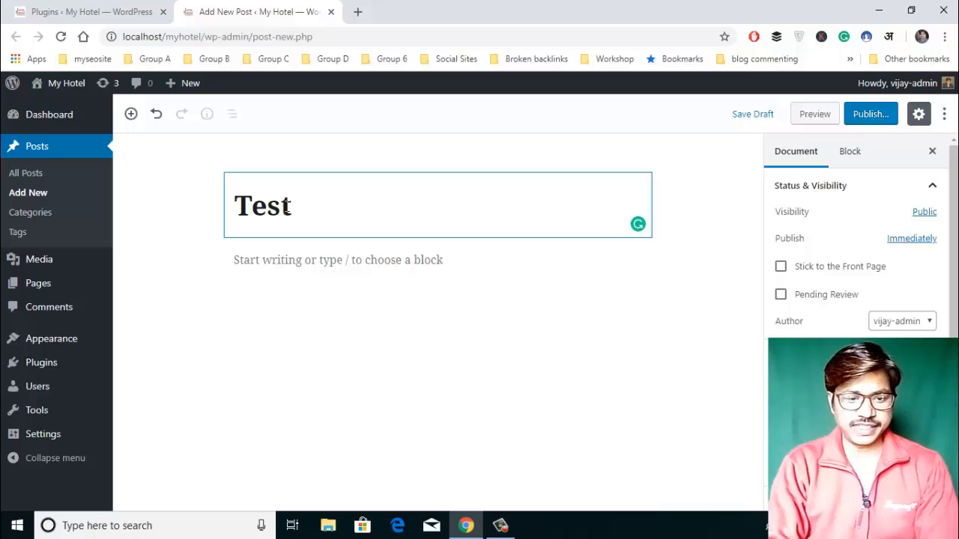
- Insert a Classic block below the post title and activate it for editing
{"action": "left_click", "coordinate": [252, 264]}
{"action": "left_click", "coordinate": [253, 264]}
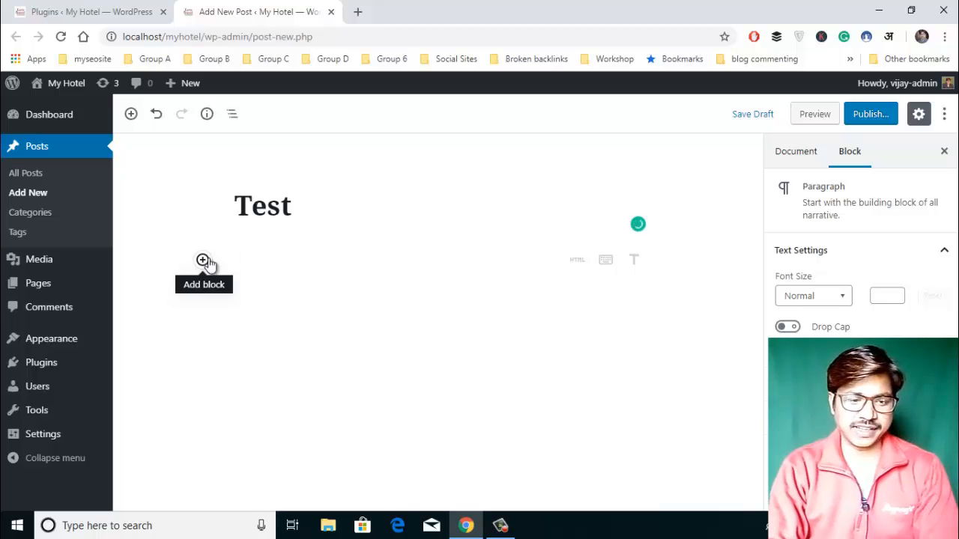
{"action": "left_click", "coordinate": [203, 261]}
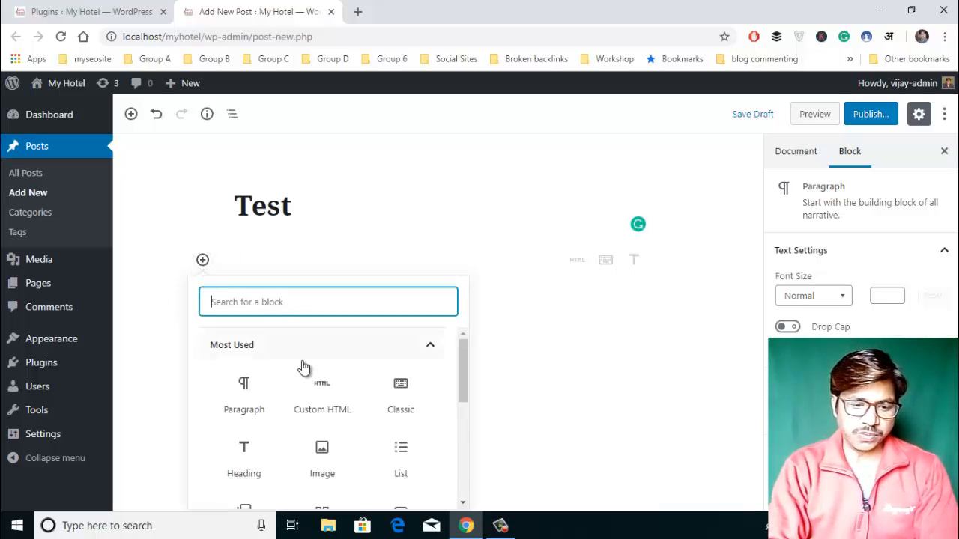
{"action": "scroll", "coordinate": [302, 367], "scroll_direction": "down", "scroll_amount": 1}
{"action": "scroll", "coordinate": [303, 367], "scroll_direction": "up", "scroll_amount": 1}
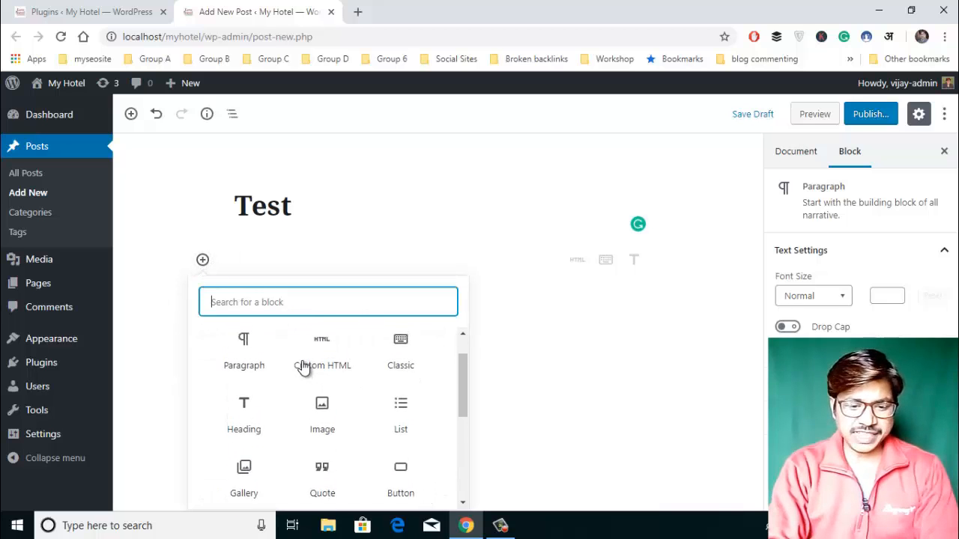
{"action": "left_click", "coordinate": [401, 358]}
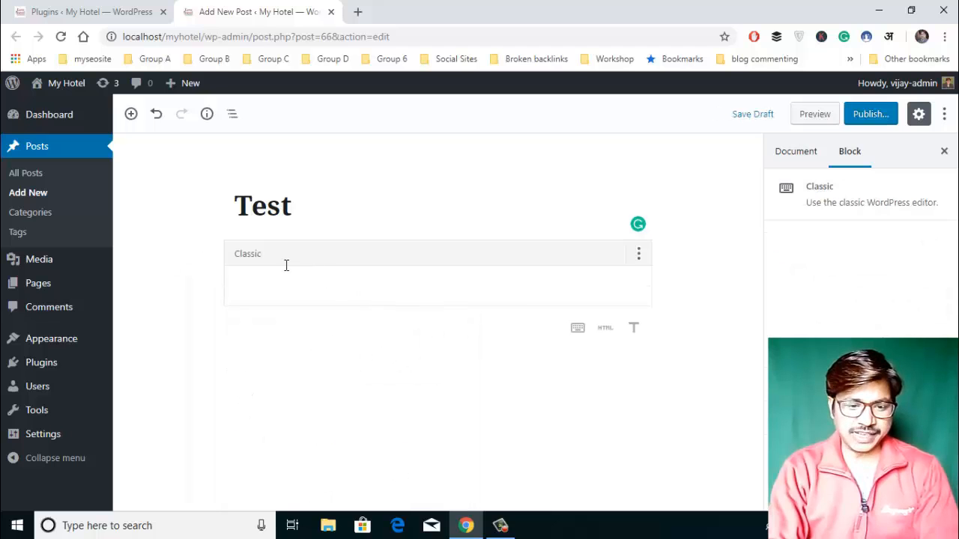
{"action": "left_click", "coordinate": [295, 290]}
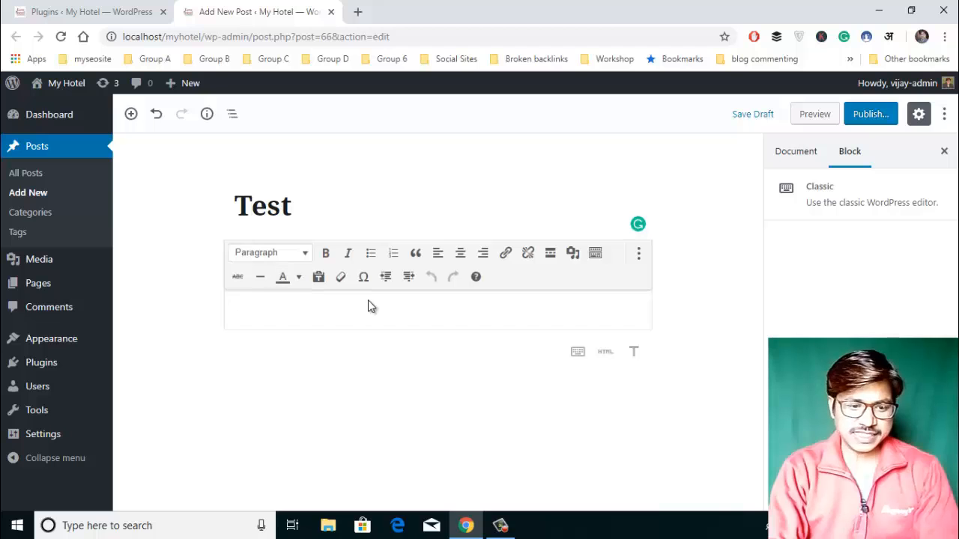
- Write "You can write here whatever you want," in the Classic block
{"action": "left_click", "coordinate": [260, 308]}
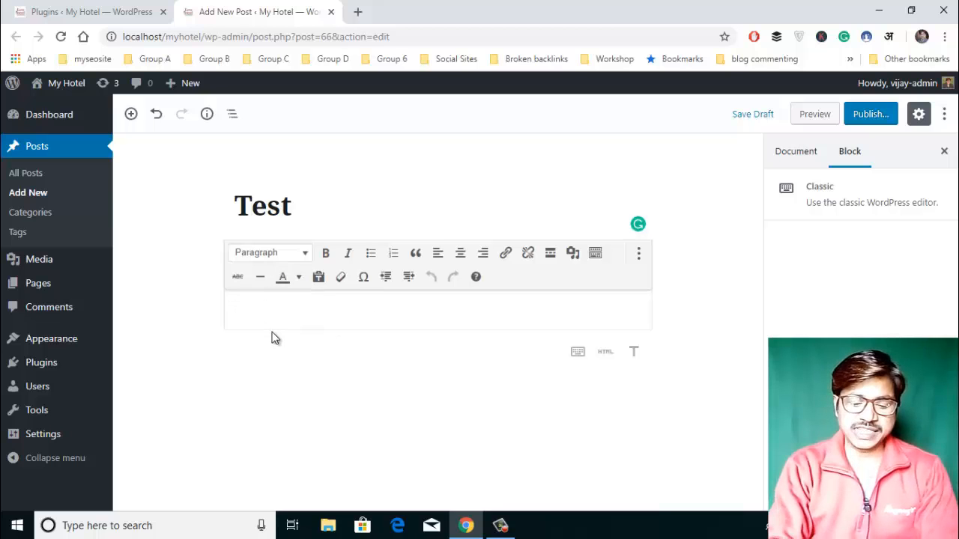
{"action": "type", "text": "Ku"}
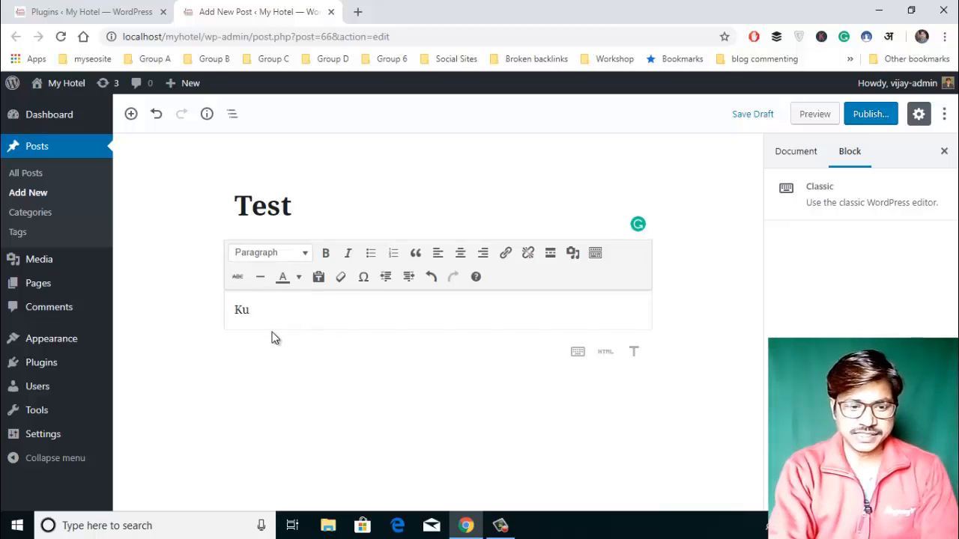
{"action": "key", "text": "BackSpace"}
{"action": "key", "text": "BackSpace"}
{"action": "type", "text": "You c"}
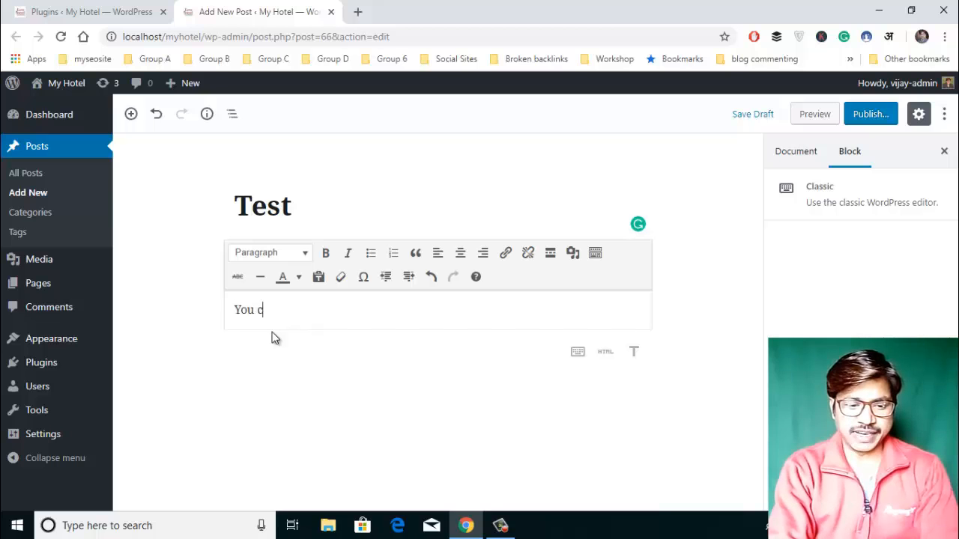
{"action": "type", "text": "an write "}
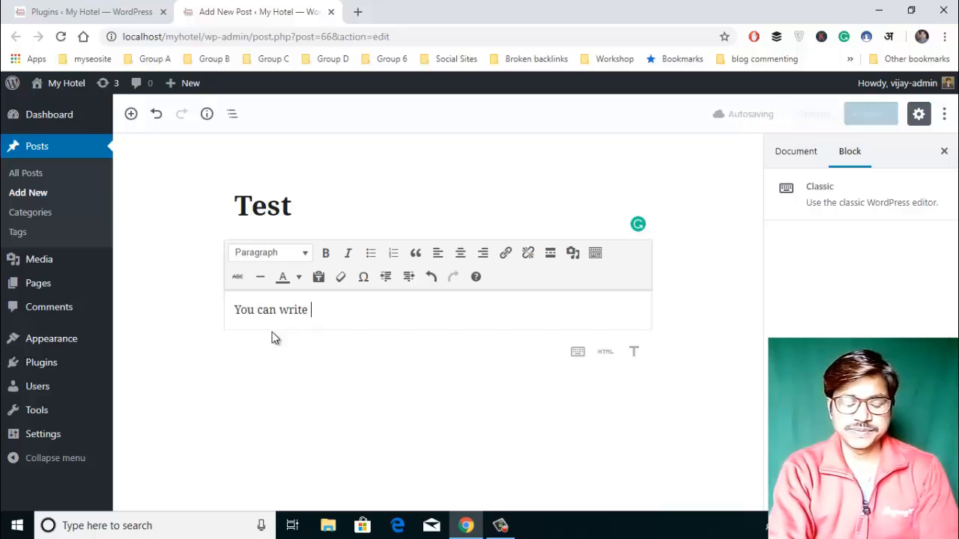
{"action": "type", "text": "here"}
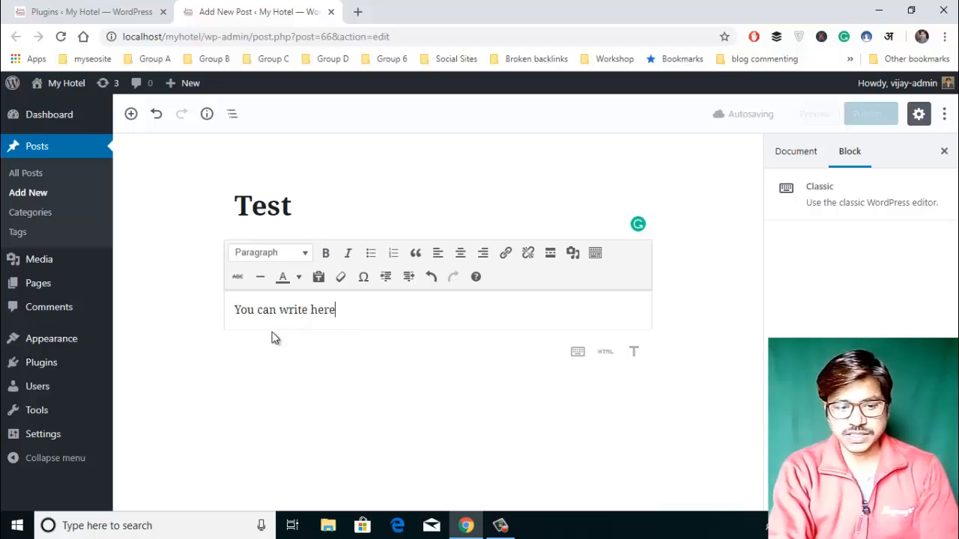
{"action": "type", "text": " whaterver"}
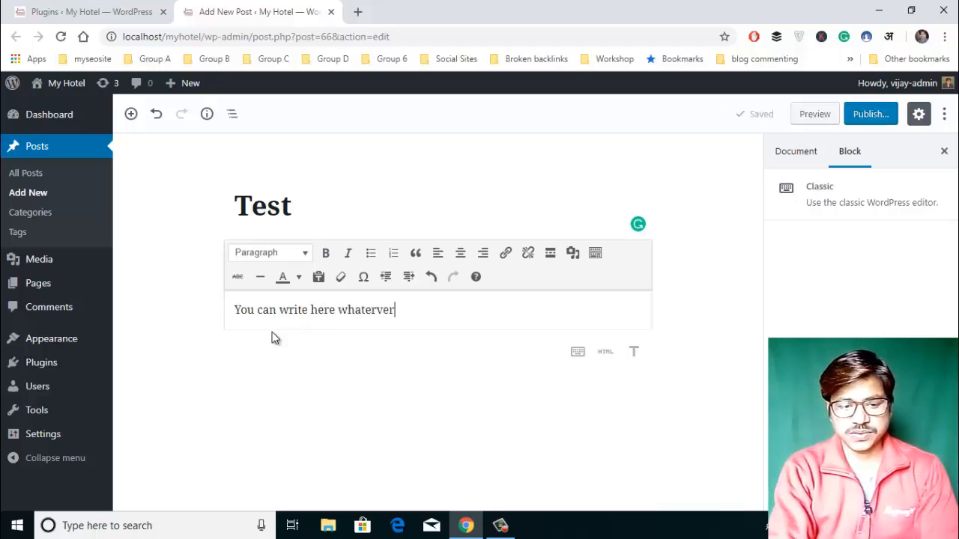
{"action": "key", "text": "BackSpace"}
{"action": "key", "text": "BackSpace"}
{"action": "key", "text": "BackSpace"}
{"action": "key", "text": "BackSpace"}
{"action": "type", "text": "e"}
{"action": "key", "text": "BackSpace"}
{"action": "type", "text": "ver "}
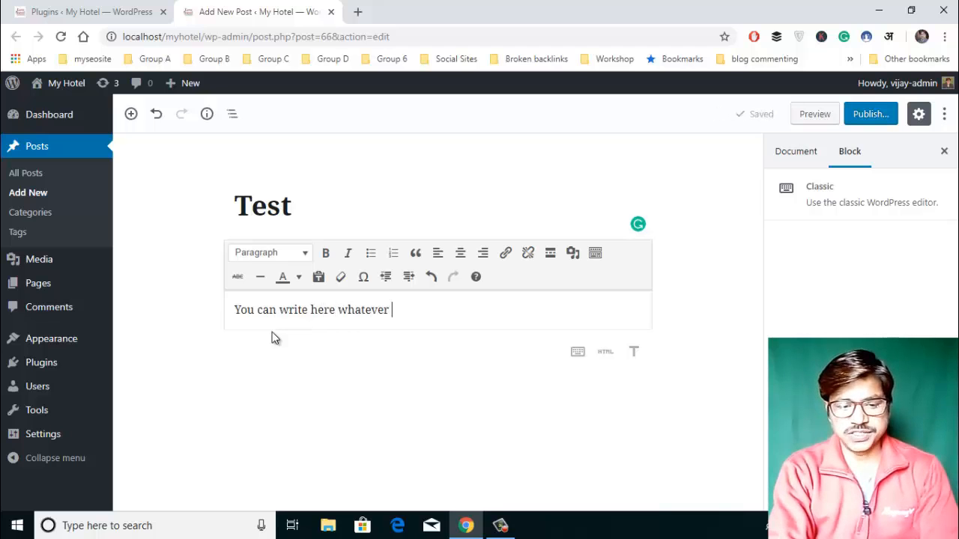
{"action": "type", "text": "you want,"}
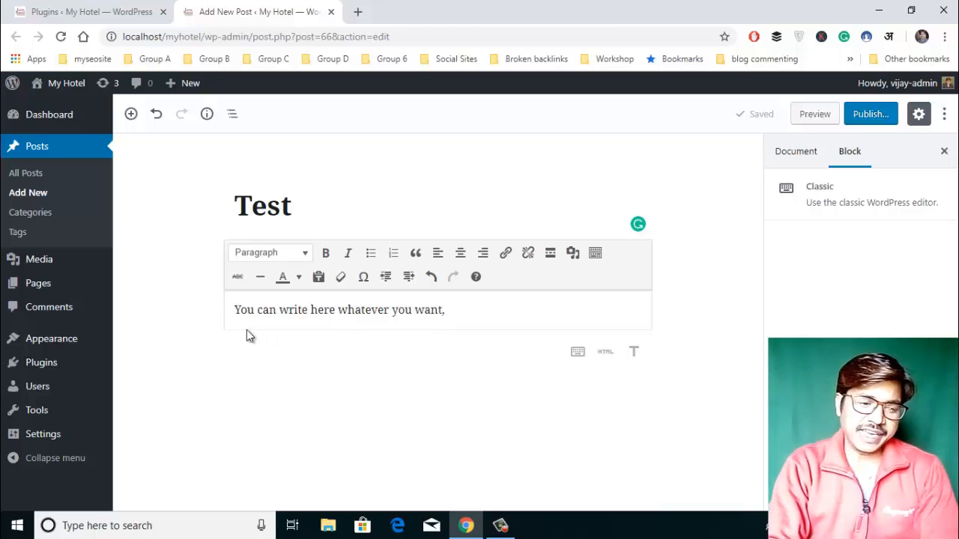
- Make the word "write" bold in the Classic block's sentence and check the block's additional options
{"action": "left_click_drag", "start_coordinate": [279, 310], "coordinate": [308, 312]}
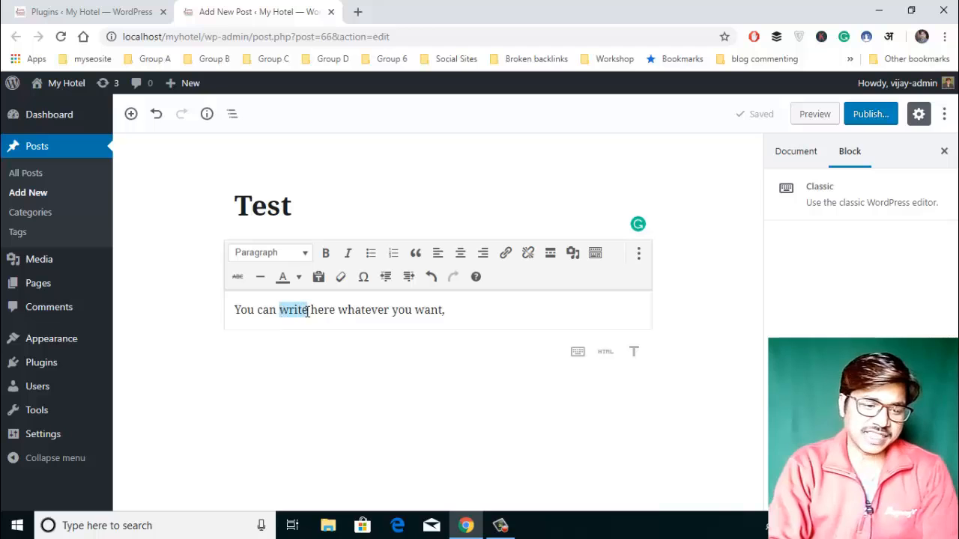
{"action": "left_click", "coordinate": [325, 254]}
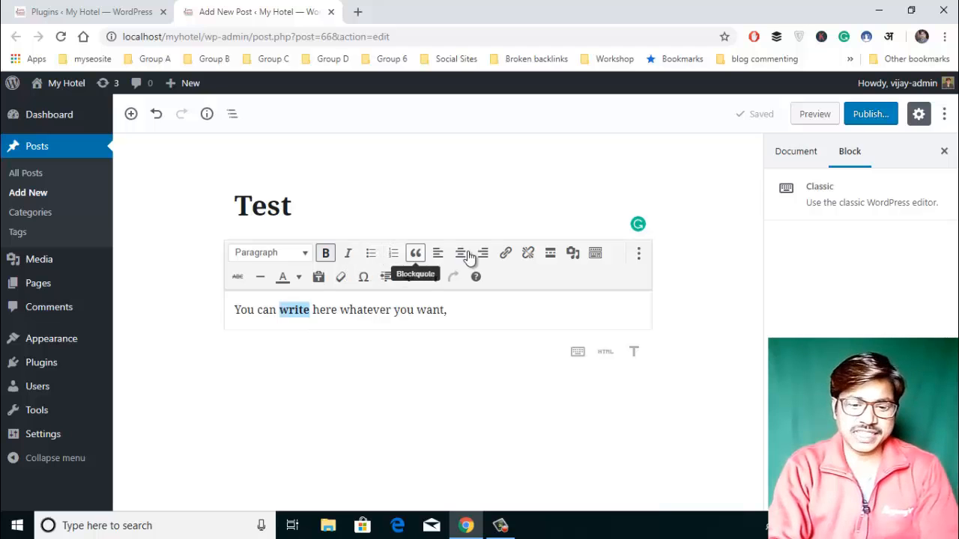
{"action": "left_click", "coordinate": [639, 255]}
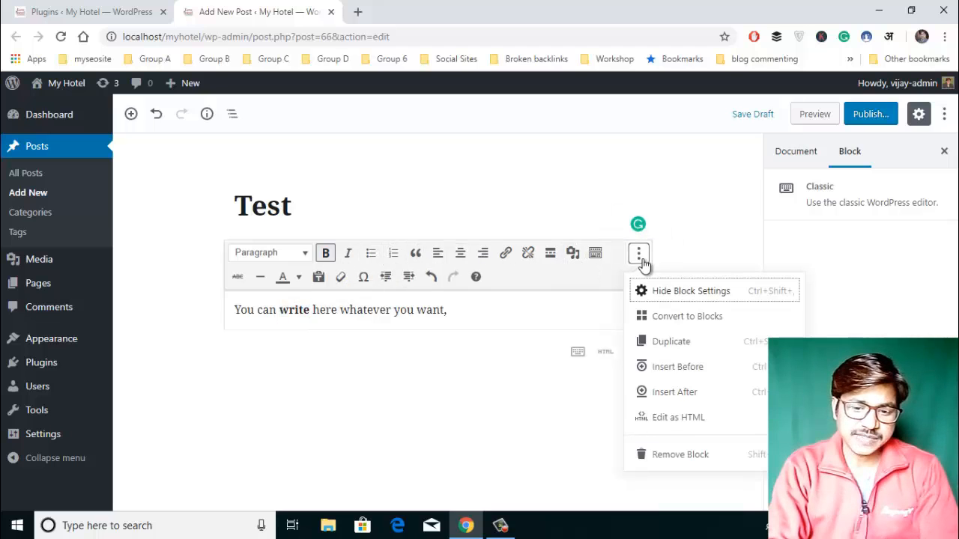
{"action": "left_click", "coordinate": [478, 340]}
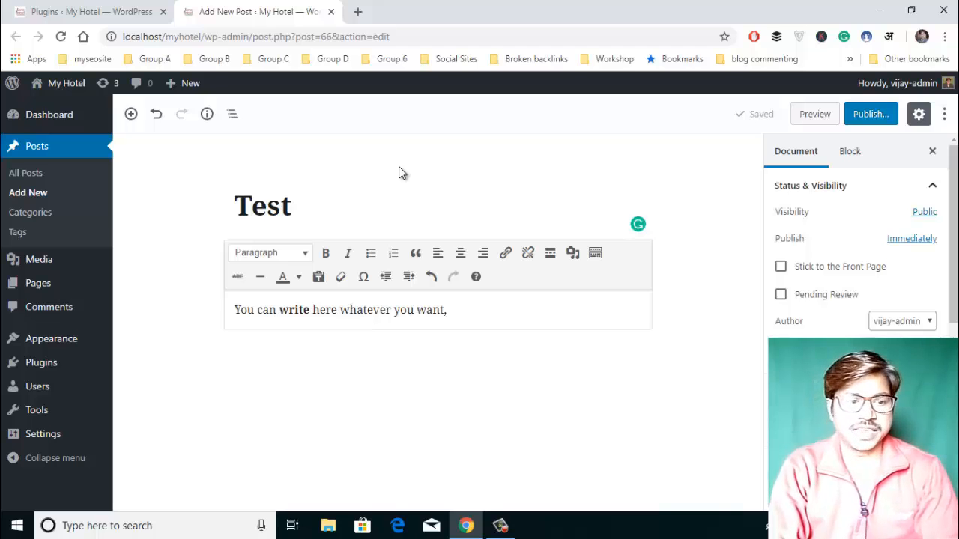
- Activate the TinyMCE Advanced plugin on the installed plugins page
{"action": "left_click", "coordinate": [118, 13]}
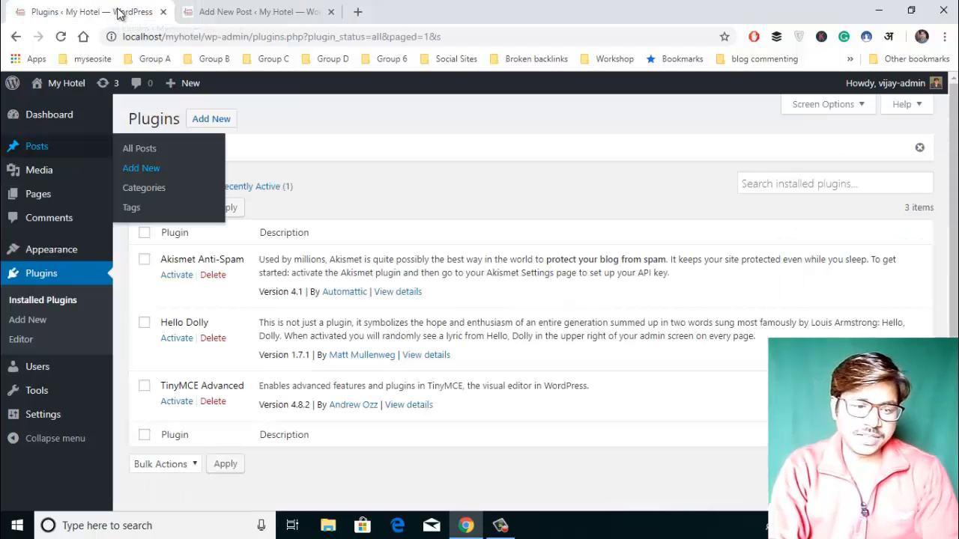
{"action": "left_click", "coordinate": [180, 403]}
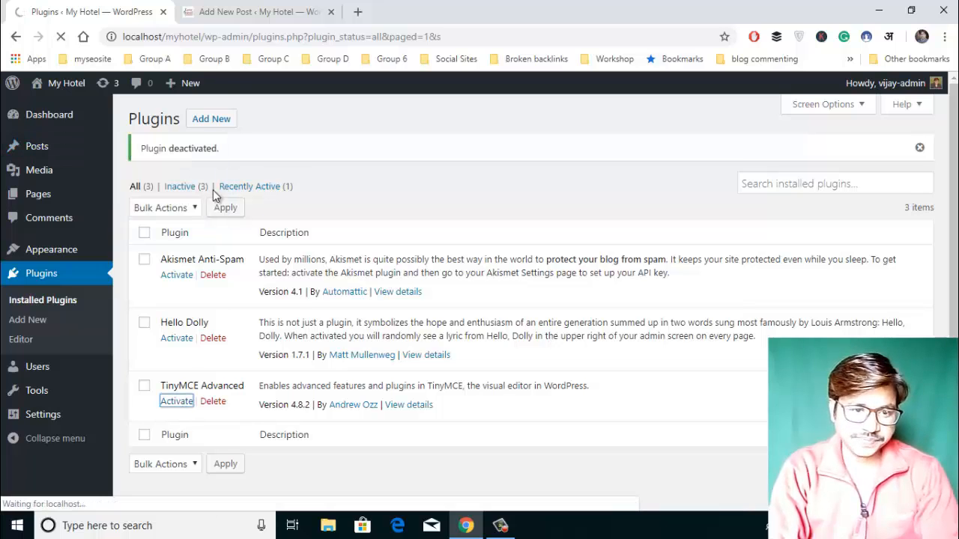
- Return to the Test post and publish it
{"action": "left_click", "coordinate": [232, 13]}
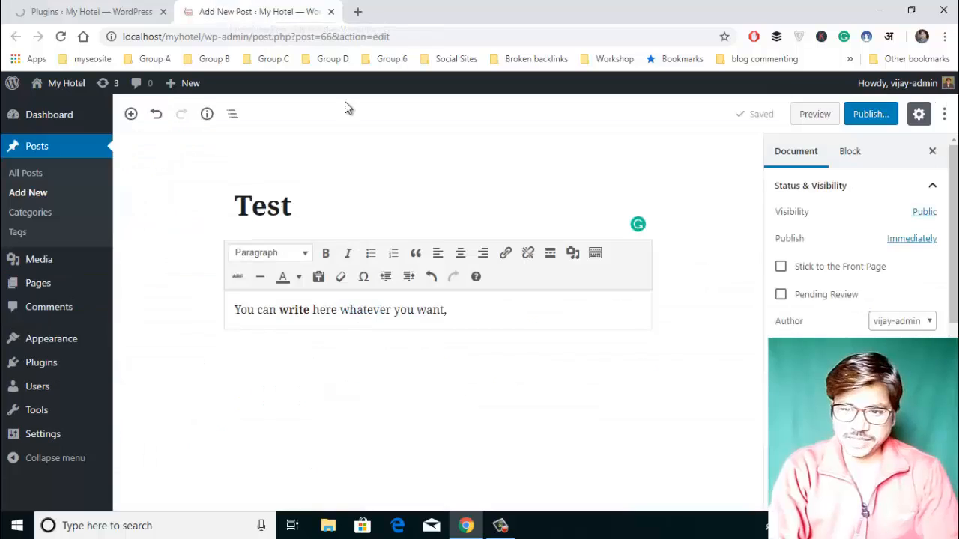
{"action": "left_click", "coordinate": [871, 114]}
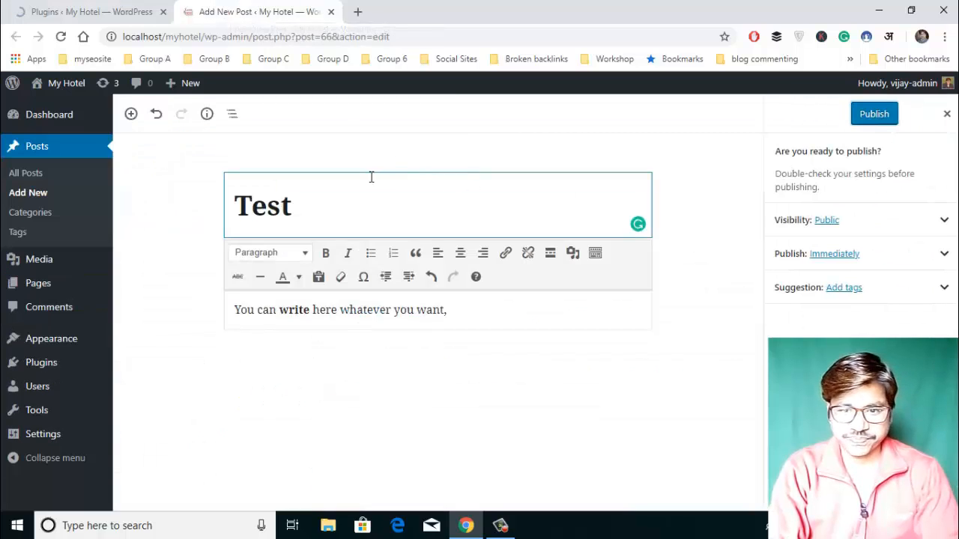
{"action": "left_click", "coordinate": [881, 117]}
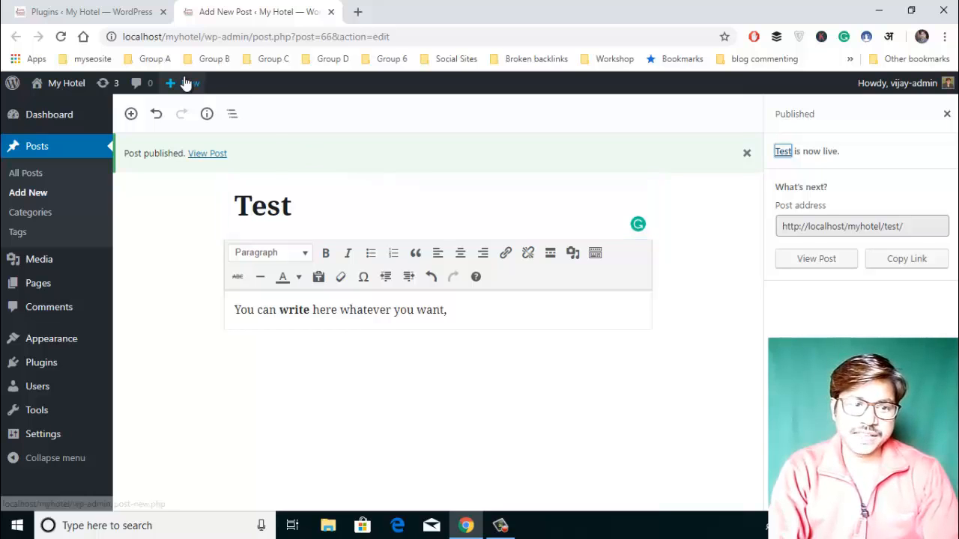
- Check the plugin's activation, reload the Test post's editor and place the cursor at the end of the Classic block's sentence
{"action": "left_click", "coordinate": [118, 14]}
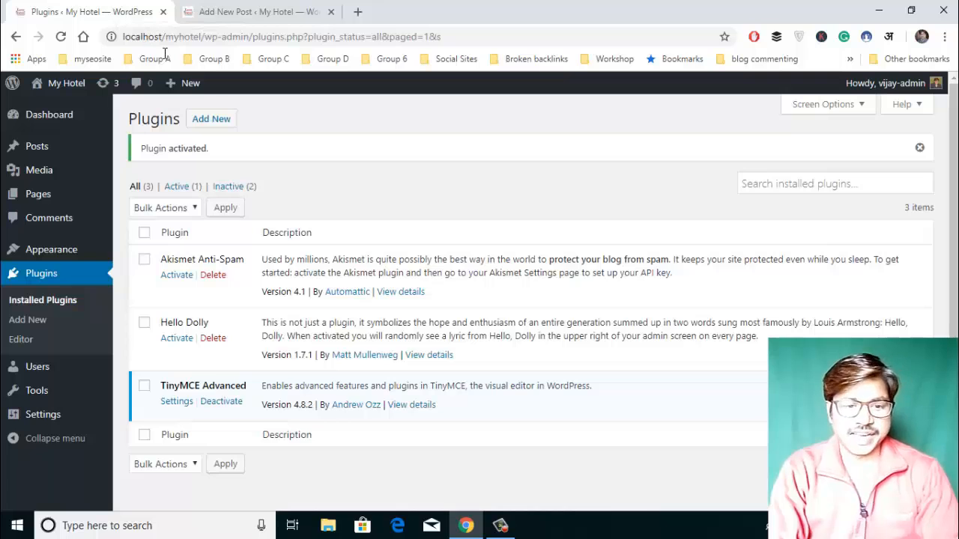
{"action": "scroll", "coordinate": [424, 170], "scroll_direction": "down", "scroll_amount": 1}
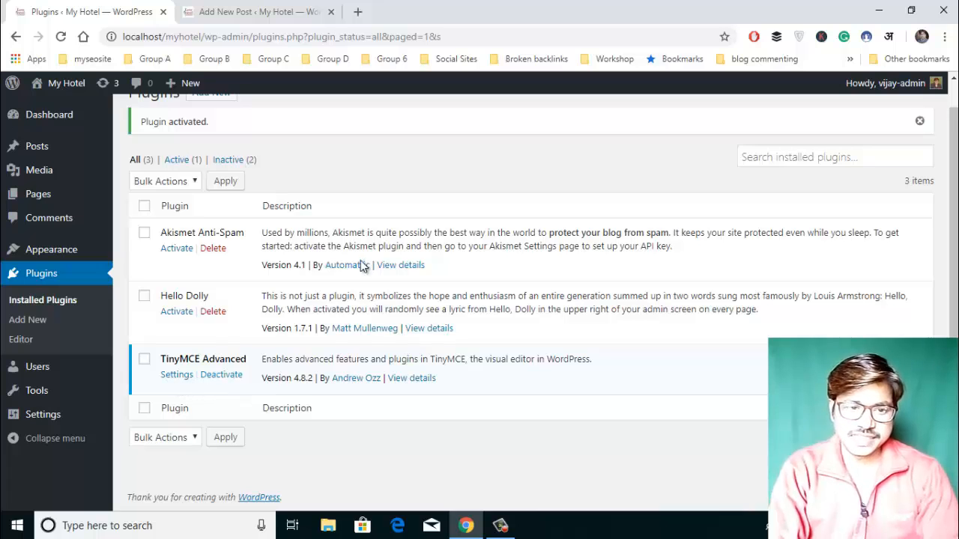
{"action": "left_click", "coordinate": [258, 12]}
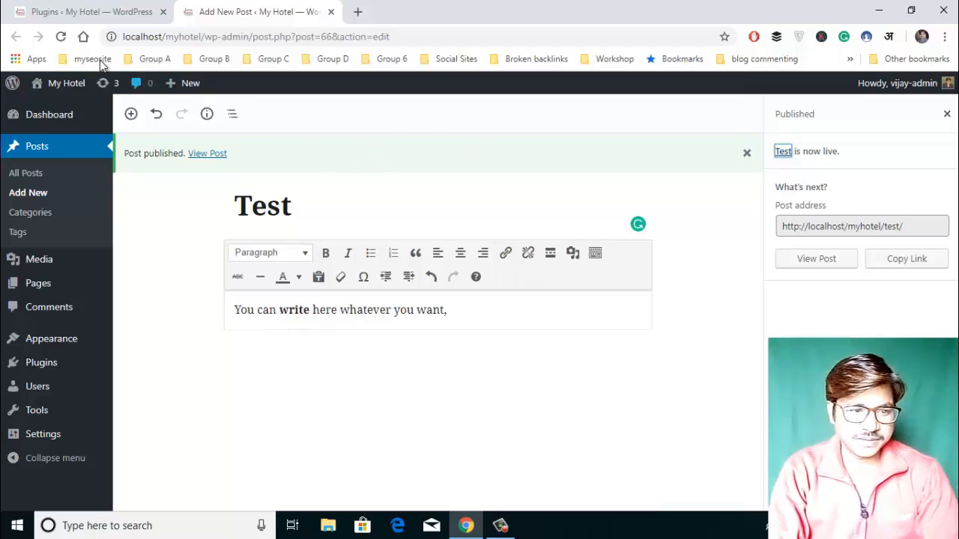
{"action": "left_click", "coordinate": [61, 38]}
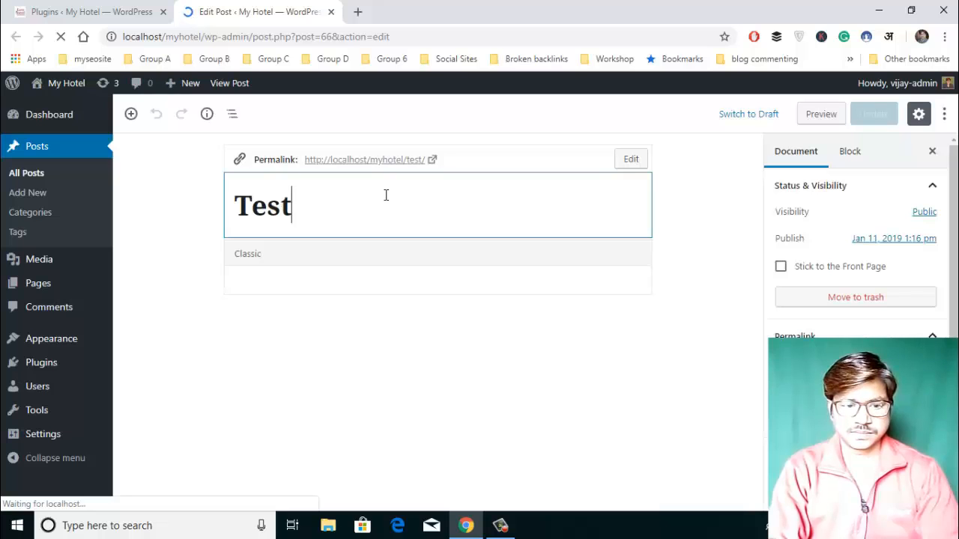
{"action": "left_click", "coordinate": [316, 285]}
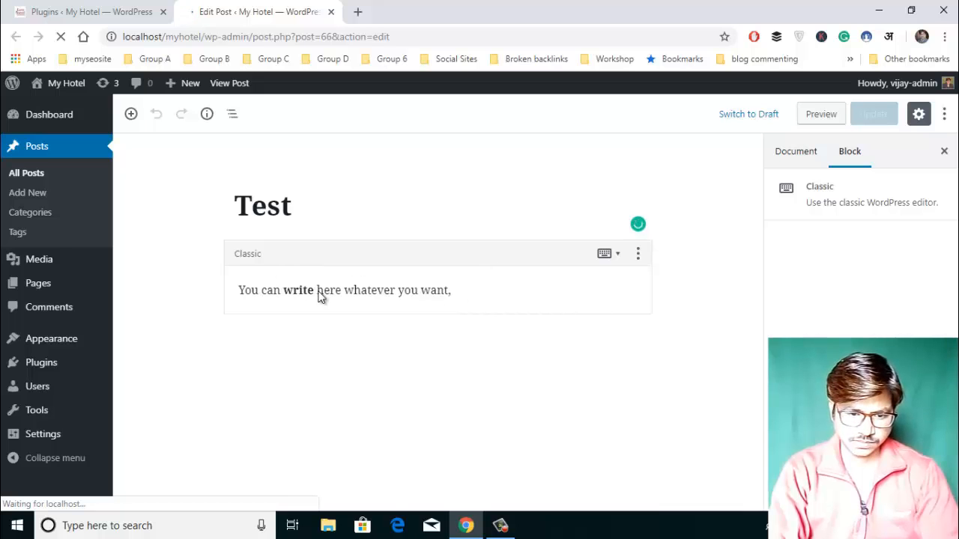
{"action": "double_click", "coordinate": [362, 290]}
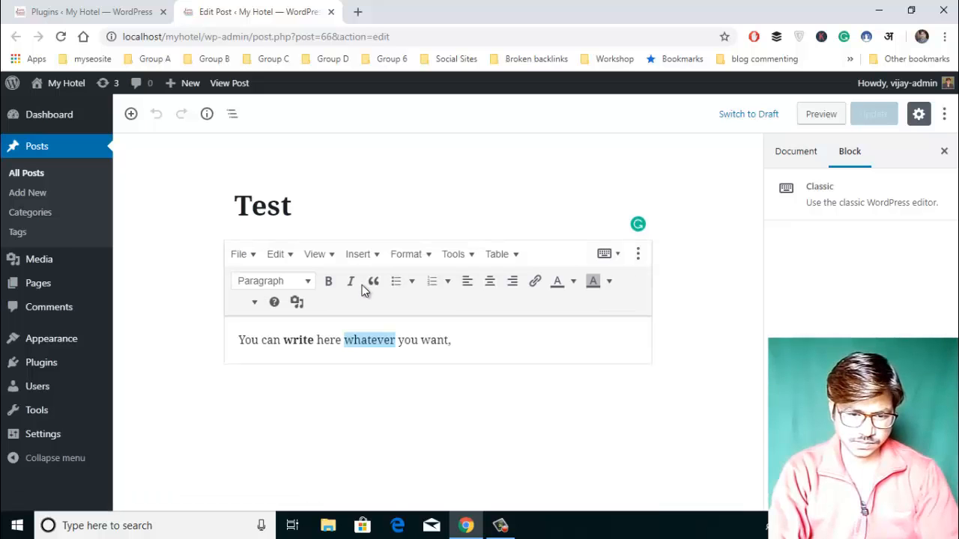
{"action": "left_click", "coordinate": [458, 339]}
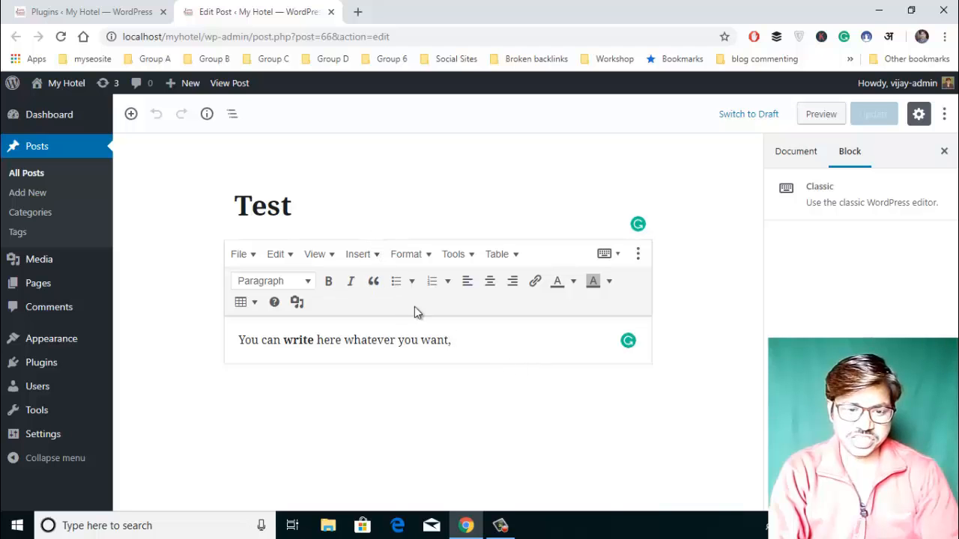
- Insert a two-by-two table below the Classic block's sentence
{"action": "left_click", "coordinate": [376, 255]}
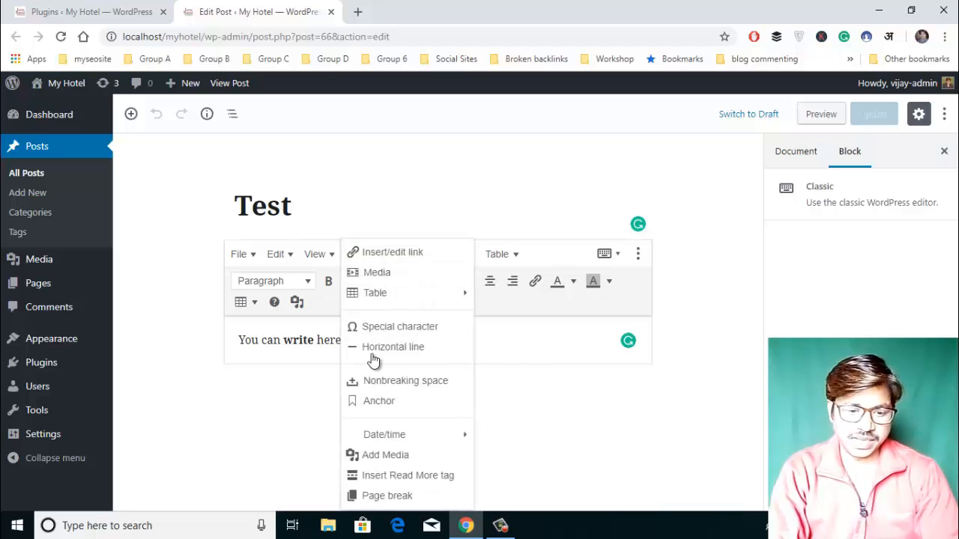
{"action": "mouse_move", "coordinate": [394, 290]}
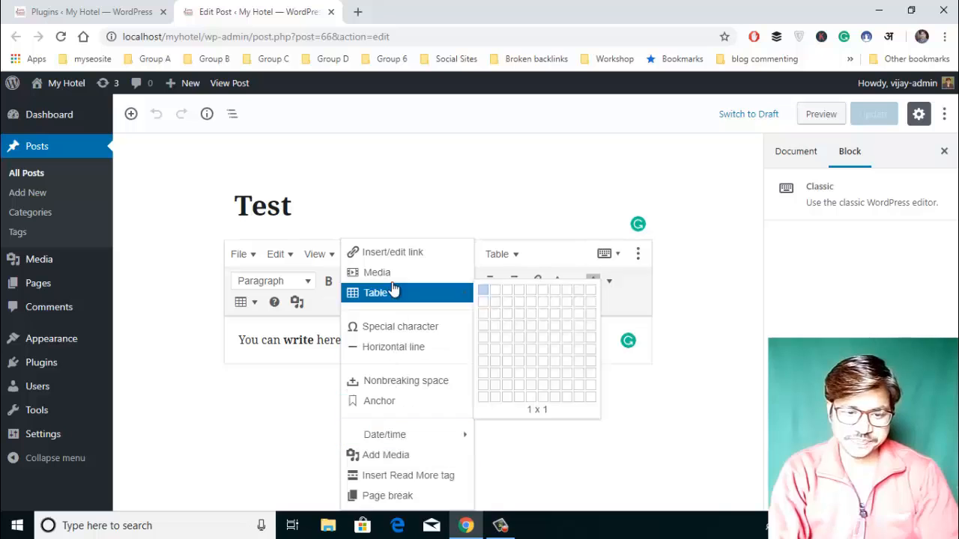
{"action": "left_click", "coordinate": [496, 306]}
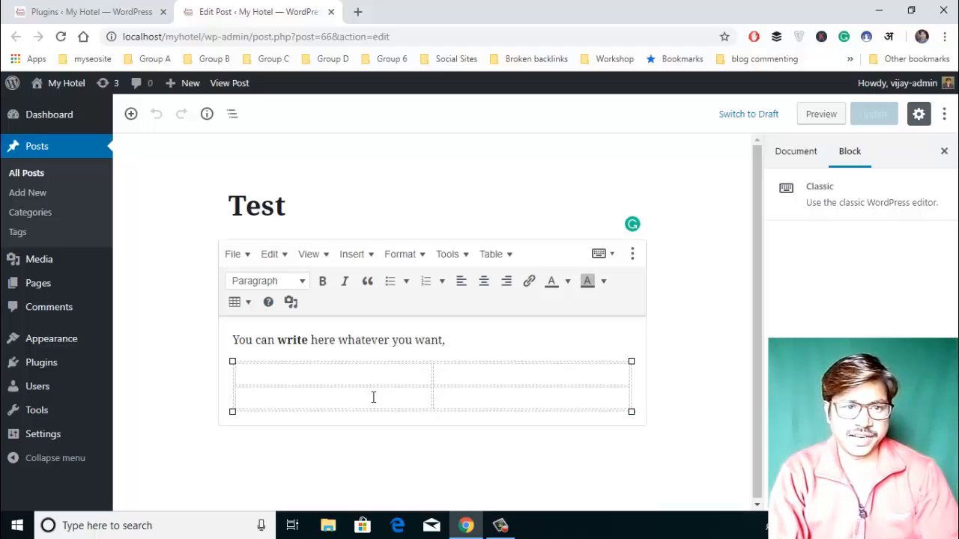
- Deactivate the TinyMCE Advanced plugin and reload the Test post's editor
{"action": "left_click", "coordinate": [123, 9]}
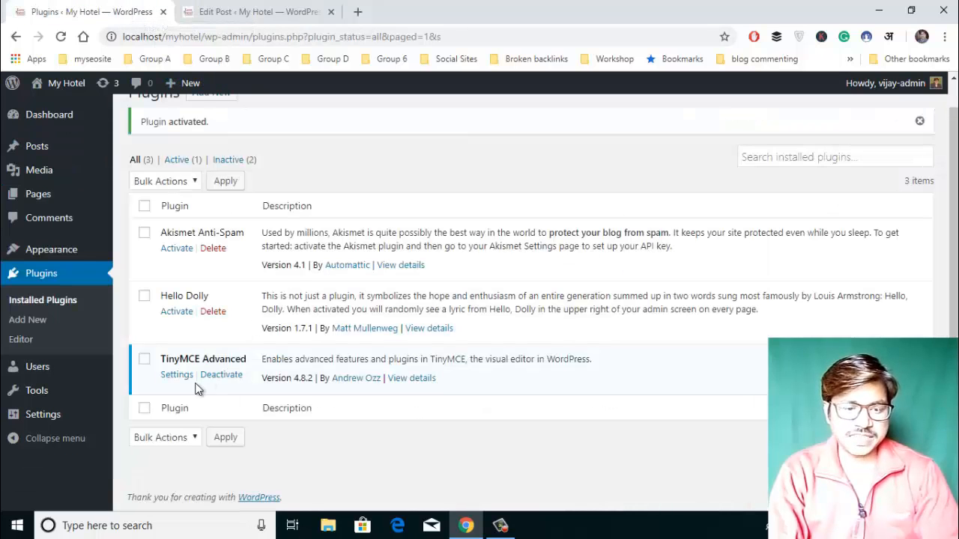
{"action": "left_click", "coordinate": [238, 377]}
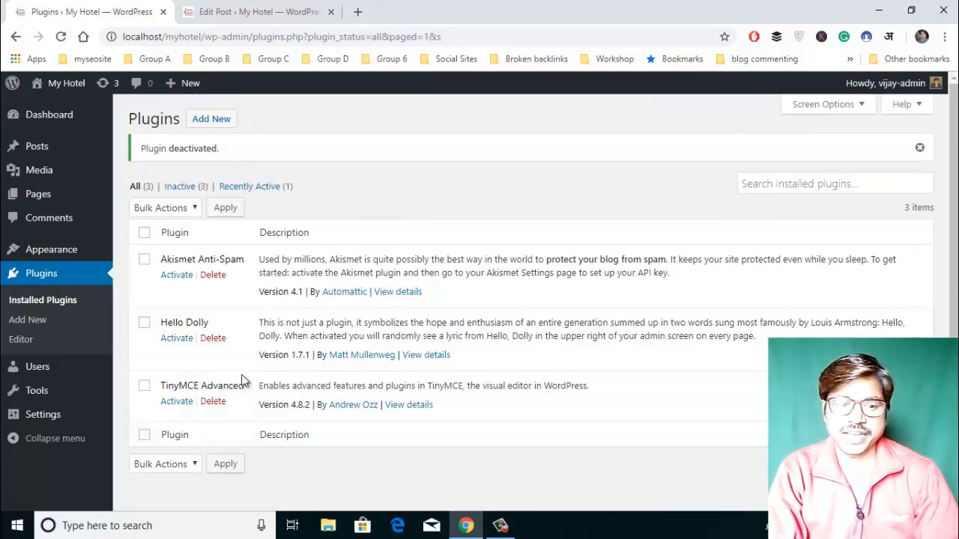
{"action": "left_click", "coordinate": [240, 15]}
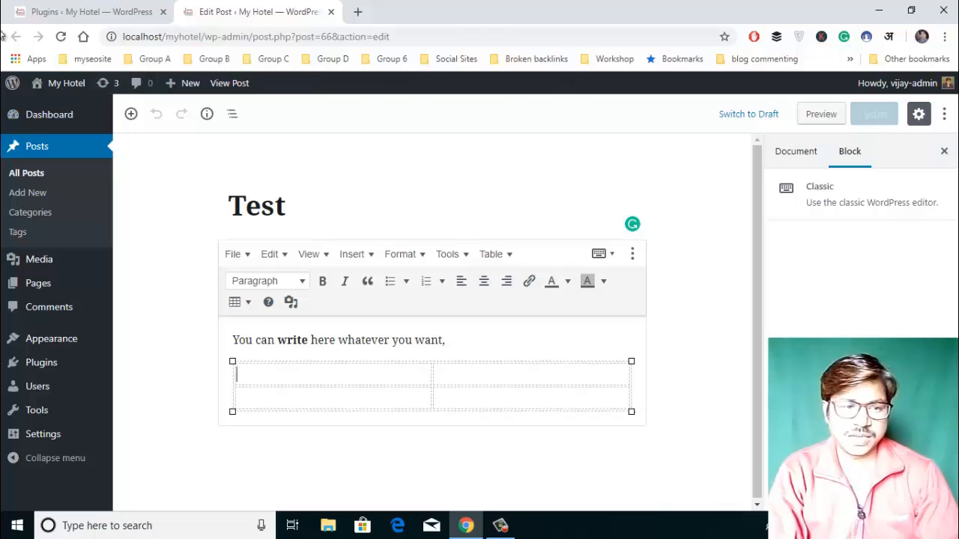
{"action": "left_click", "coordinate": [63, 37]}
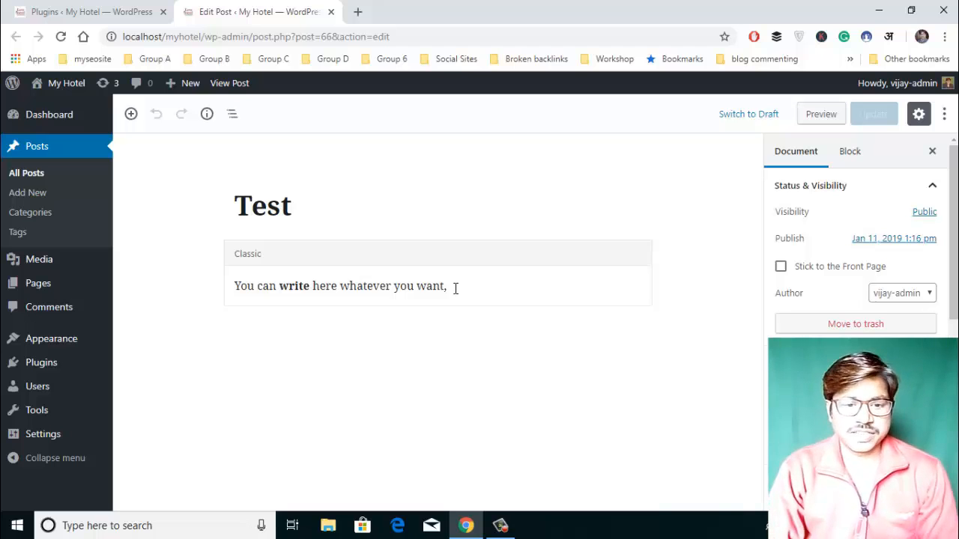
- Check the Classic block's formatting tools in the Test post, selecting part of the sentence, and compare with the plugin's status
{"action": "left_click", "coordinate": [461, 287]}
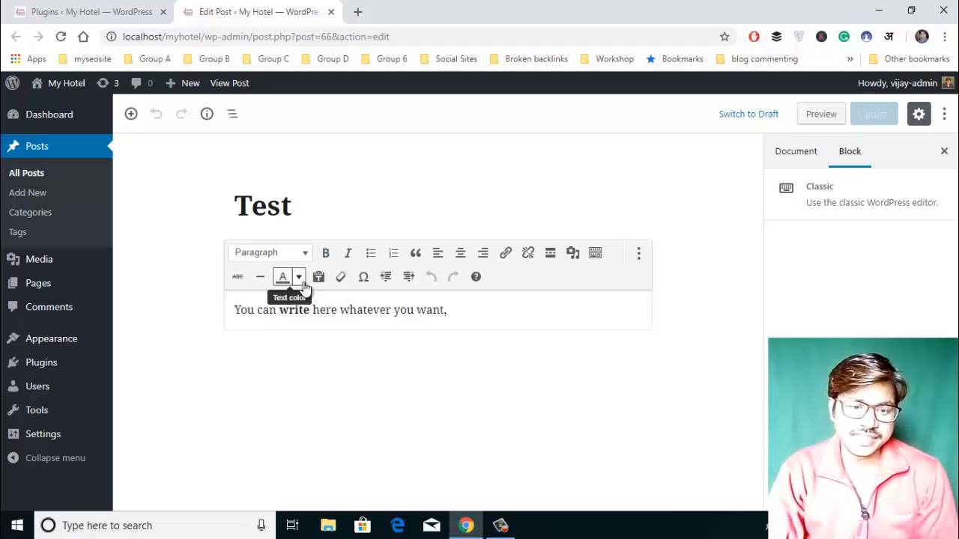
{"action": "left_click_drag", "start_coordinate": [330, 310], "coordinate": [391, 309]}
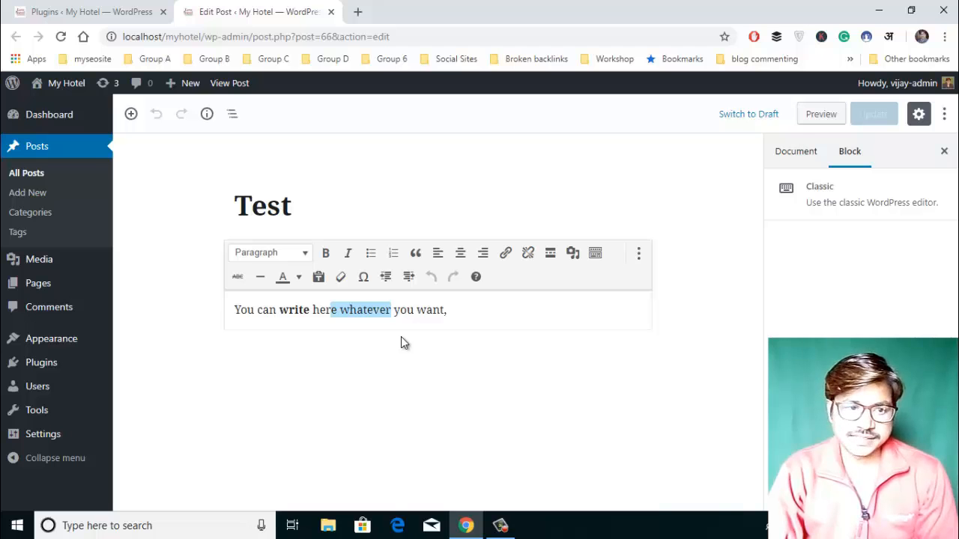
{"action": "left_click", "coordinate": [132, 18]}
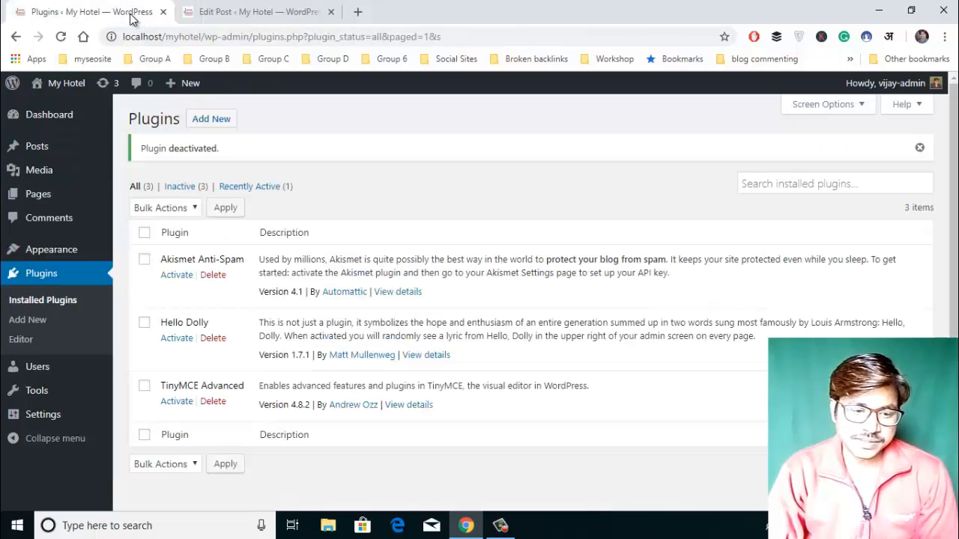
{"action": "left_click", "coordinate": [246, 12]}
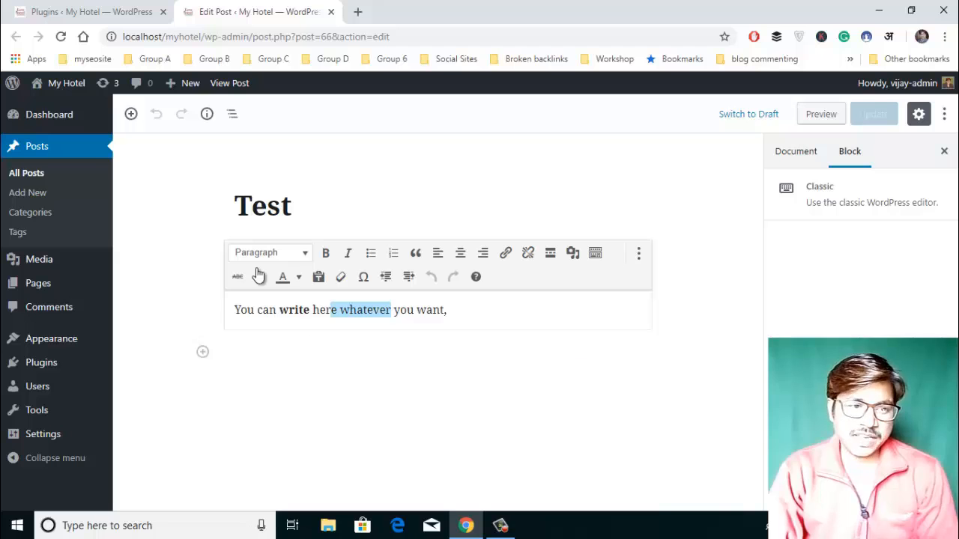
- Reactivate the TinyMCE Advanced plugin on the installed plugins page
{"action": "left_click", "coordinate": [111, 15]}
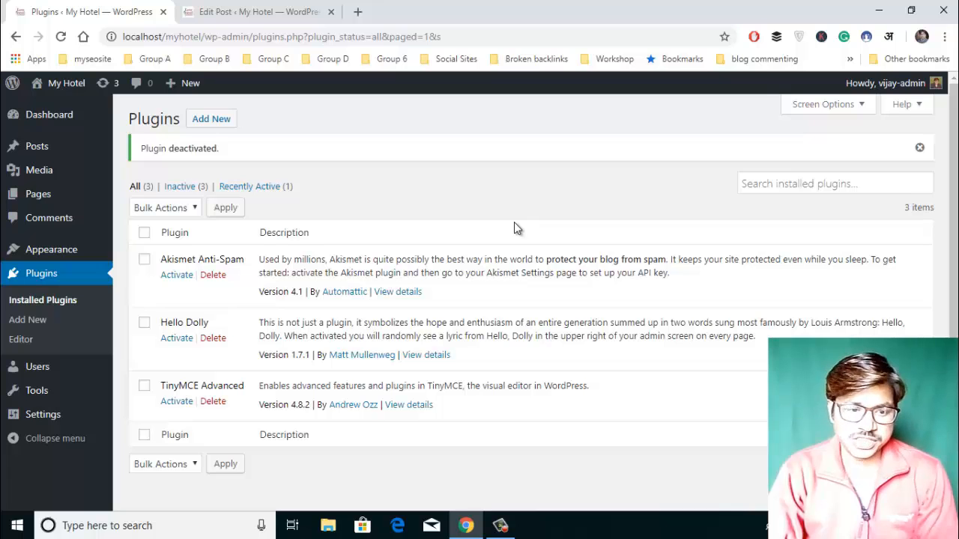
{"action": "scroll", "coordinate": [514, 222], "scroll_direction": "down", "scroll_amount": 1}
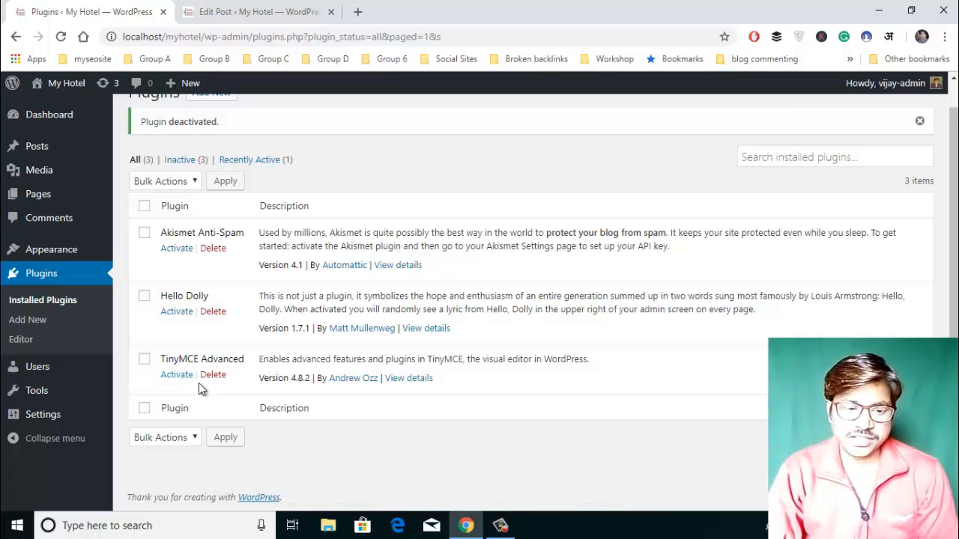
{"action": "left_click", "coordinate": [177, 380]}
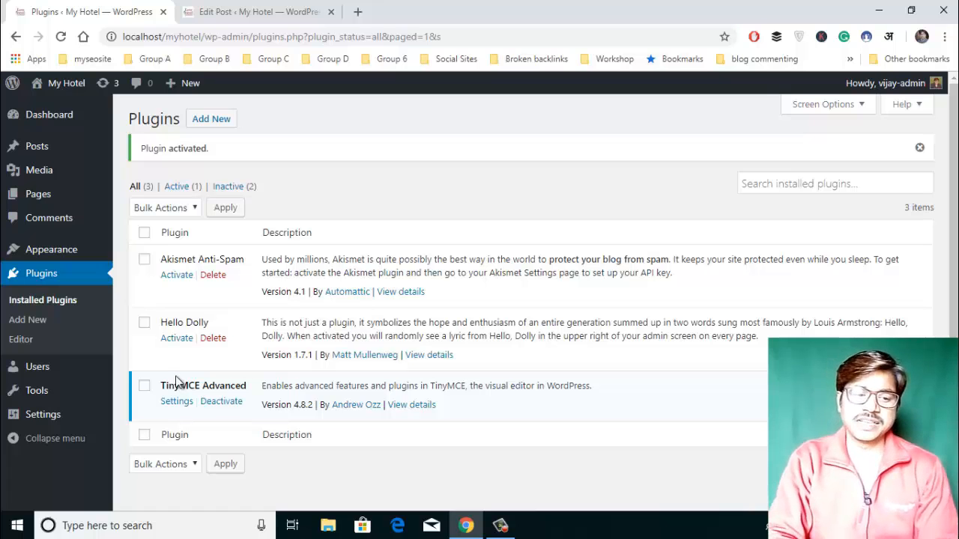
- Open the TinyMCE Advanced settings and examine the Classic Editor and Classic Block toolbars, unused buttons, options and administration section
{"action": "left_click", "coordinate": [182, 405]}
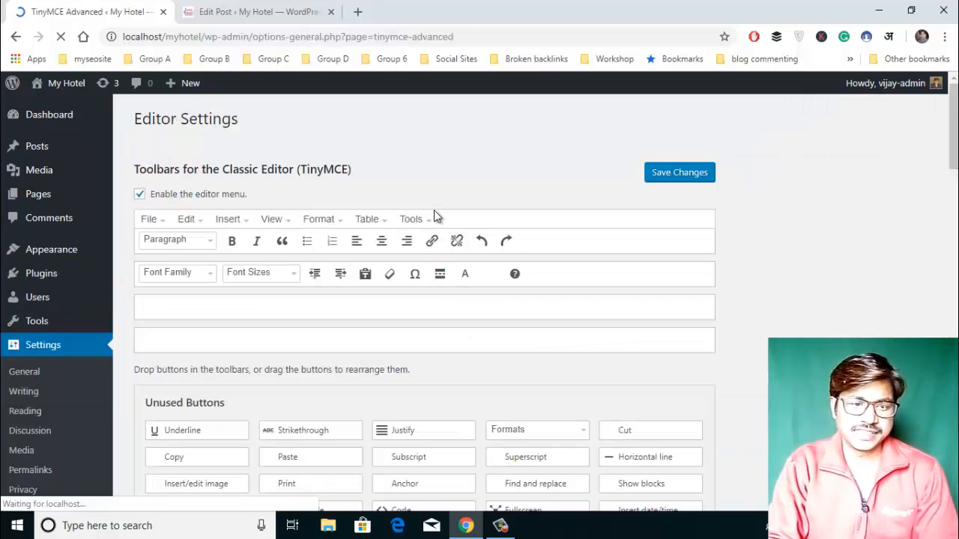
{"action": "scroll", "coordinate": [435, 214], "scroll_direction": "down", "scroll_amount": 2}
{"action": "scroll", "coordinate": [435, 214], "scroll_direction": "down", "scroll_amount": 5}
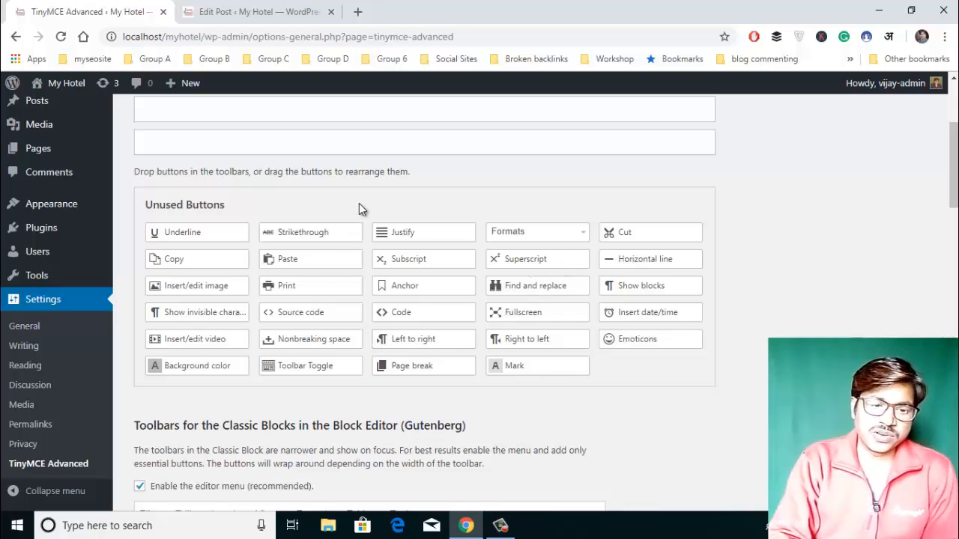
{"action": "scroll", "coordinate": [360, 203], "scroll_direction": "up", "scroll_amount": 3}
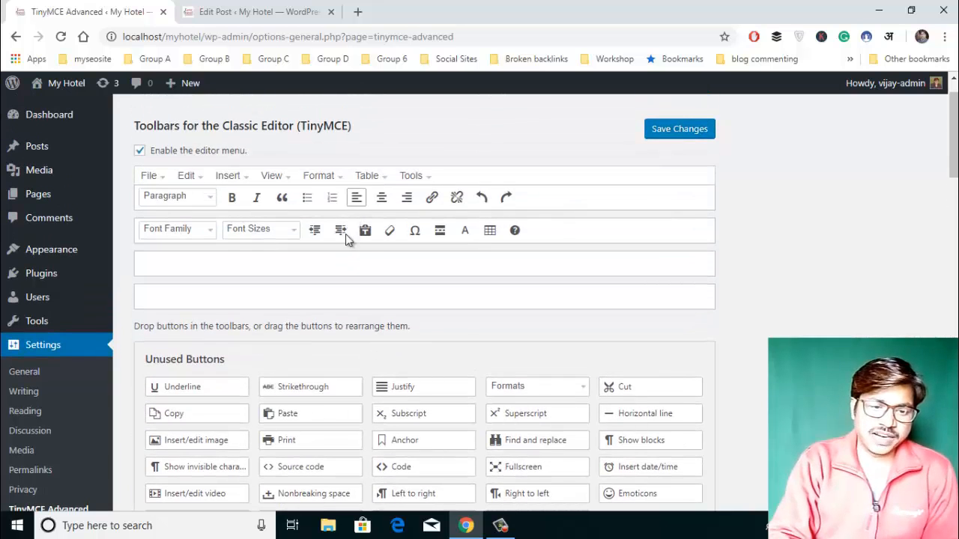
{"action": "scroll", "coordinate": [305, 341], "scroll_direction": "down", "scroll_amount": 5}
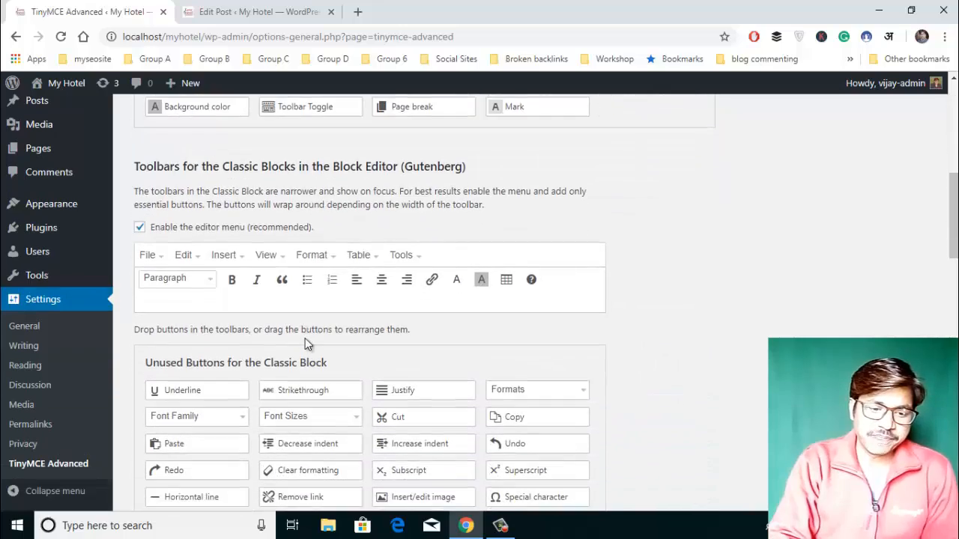
{"action": "scroll", "coordinate": [305, 338], "scroll_direction": "down", "scroll_amount": 4}
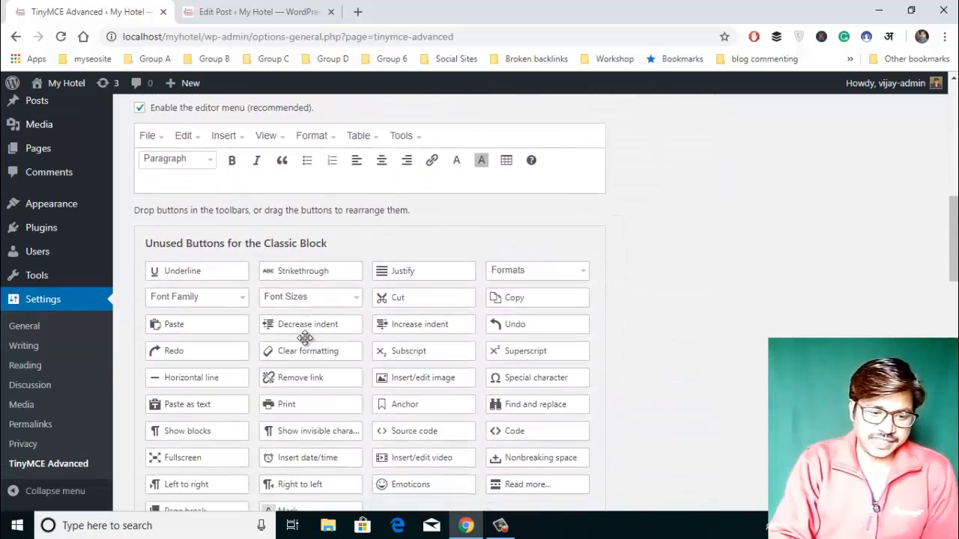
{"action": "scroll", "coordinate": [305, 338], "scroll_direction": "down", "scroll_amount": 3}
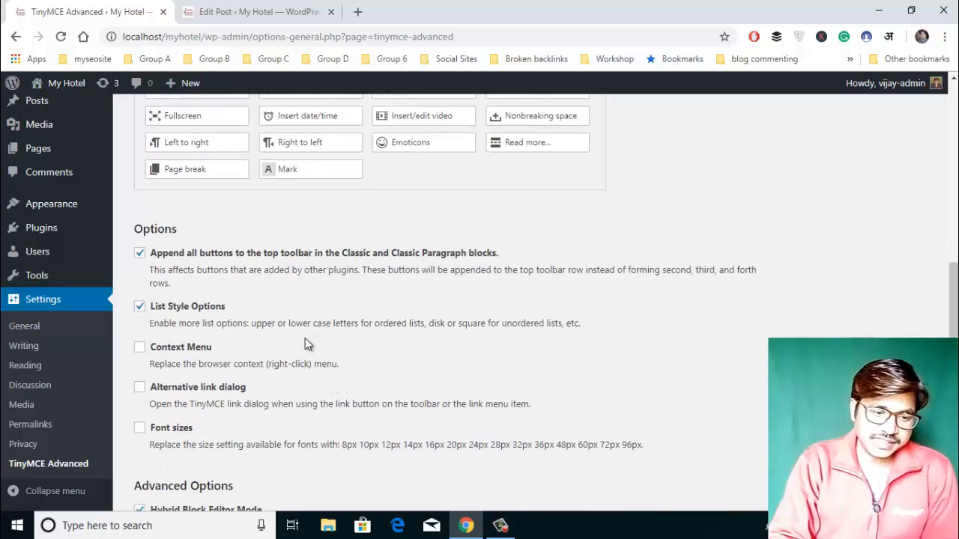
{"action": "scroll", "coordinate": [306, 338], "scroll_direction": "down", "scroll_amount": 1}
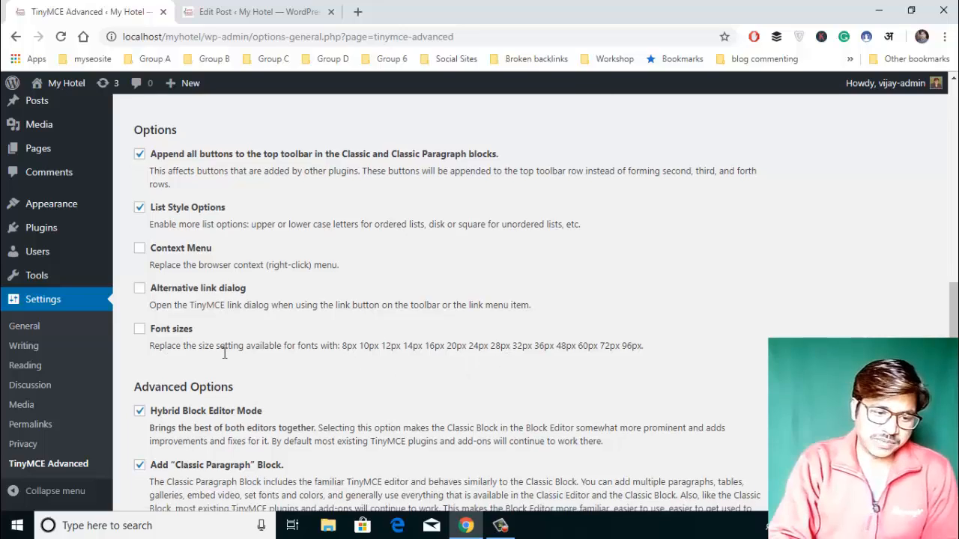
{"action": "scroll", "coordinate": [229, 356], "scroll_direction": "down", "scroll_amount": 5}
{"action": "scroll", "coordinate": [223, 358], "scroll_direction": "down", "scroll_amount": 5}
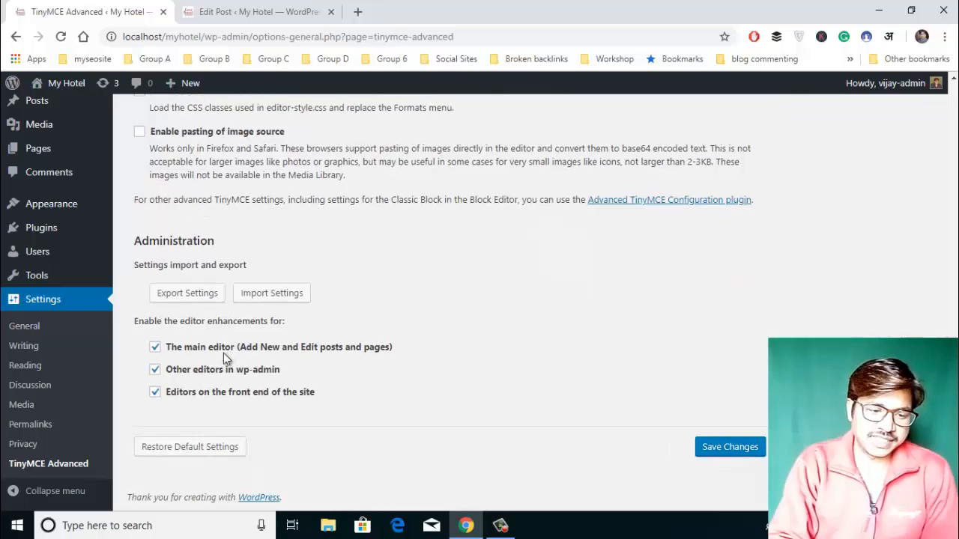
{"action": "scroll", "coordinate": [402, 296], "scroll_direction": "up", "scroll_amount": 20}
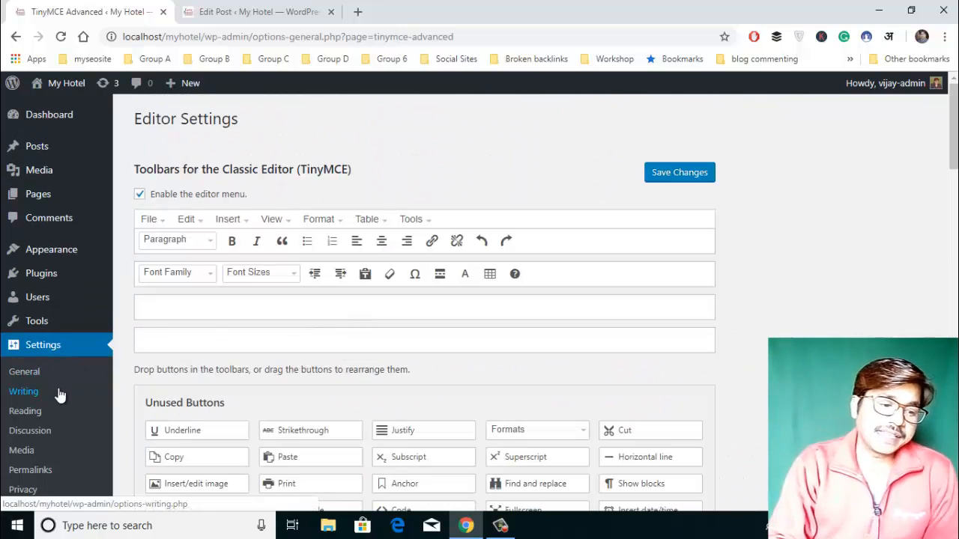
{"action": "scroll", "coordinate": [62, 391], "scroll_direction": "down", "scroll_amount": 3}
{"action": "scroll", "coordinate": [60, 395], "scroll_direction": "up", "scroll_amount": 2}
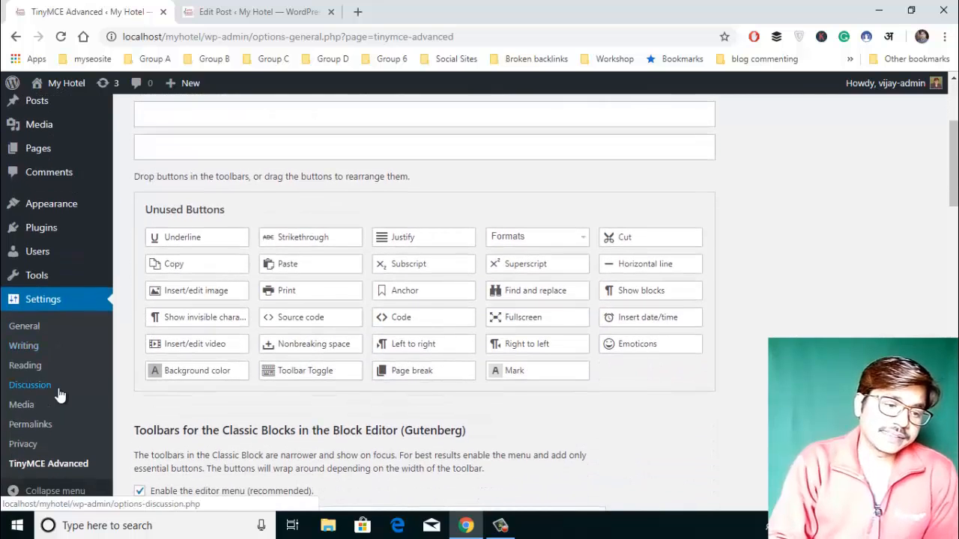
- Go back to the installed plugins page and return to the Test post's editor
{"action": "mouse_move", "coordinate": [74, 283]}
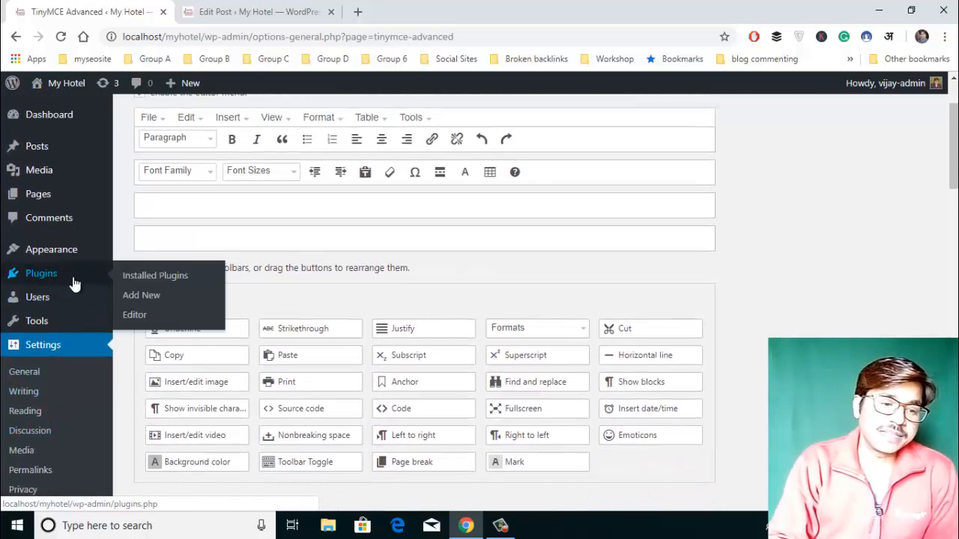
{"action": "left_click", "coordinate": [143, 278]}
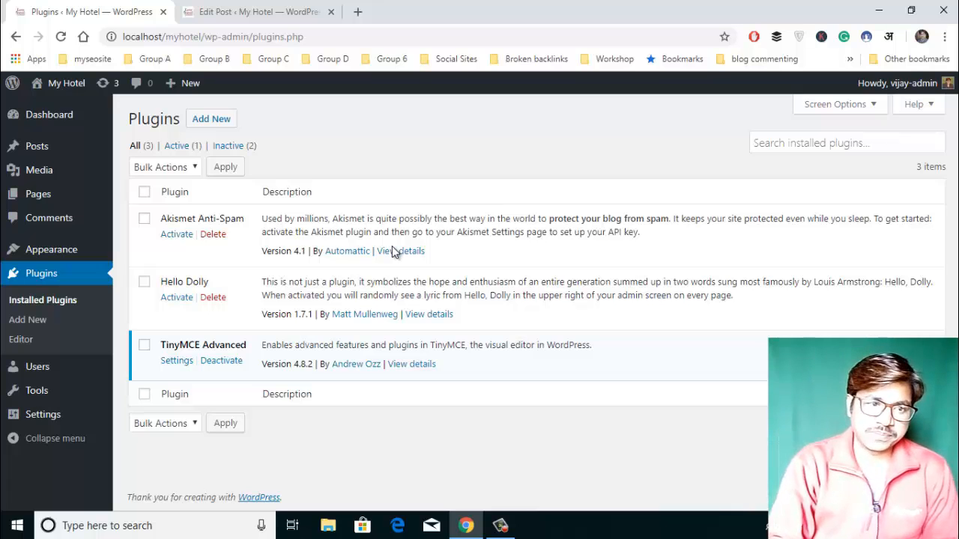
{"action": "left_click", "coordinate": [275, 16]}
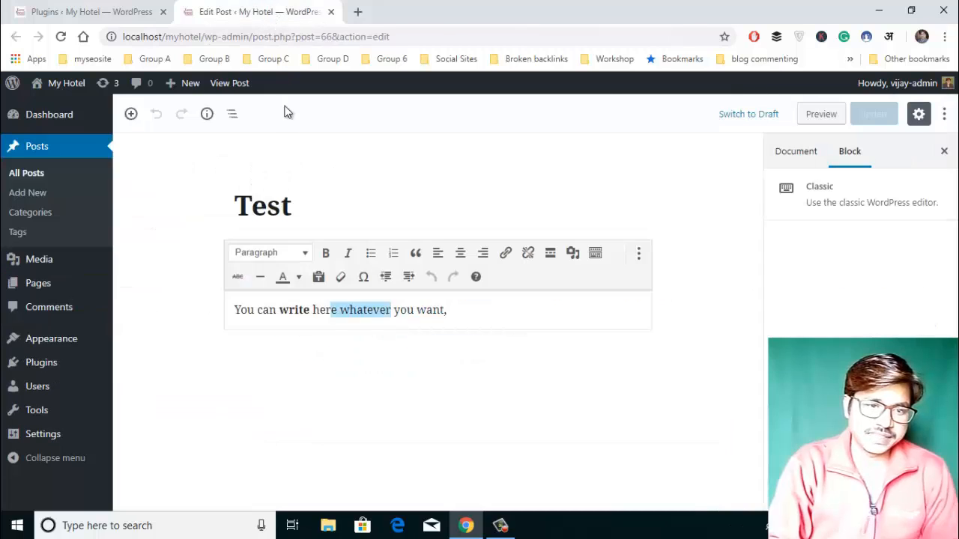
- Search Google for "wordpress speed optimization plugin" in a new browser tab
{"action": "left_click", "coordinate": [359, 13]}
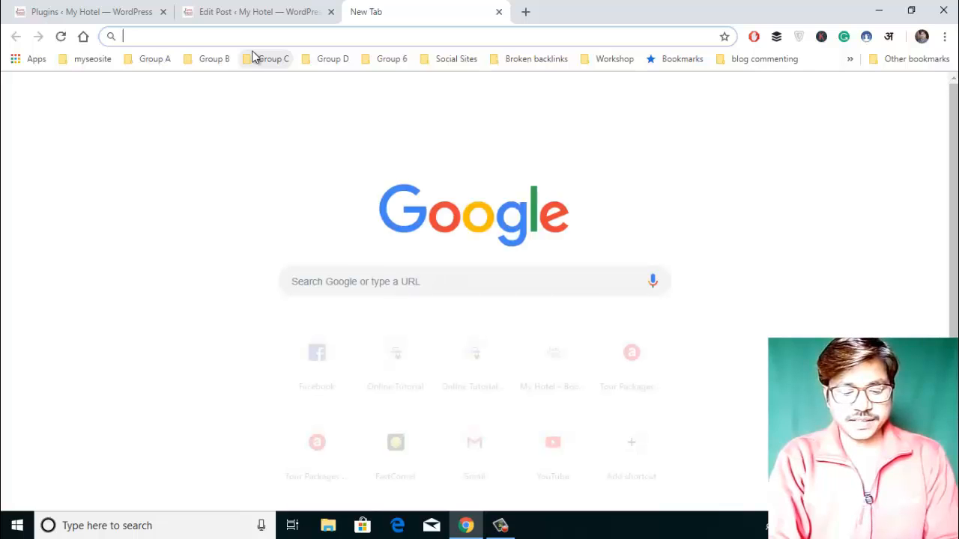
{"action": "type", "text": "wore"}
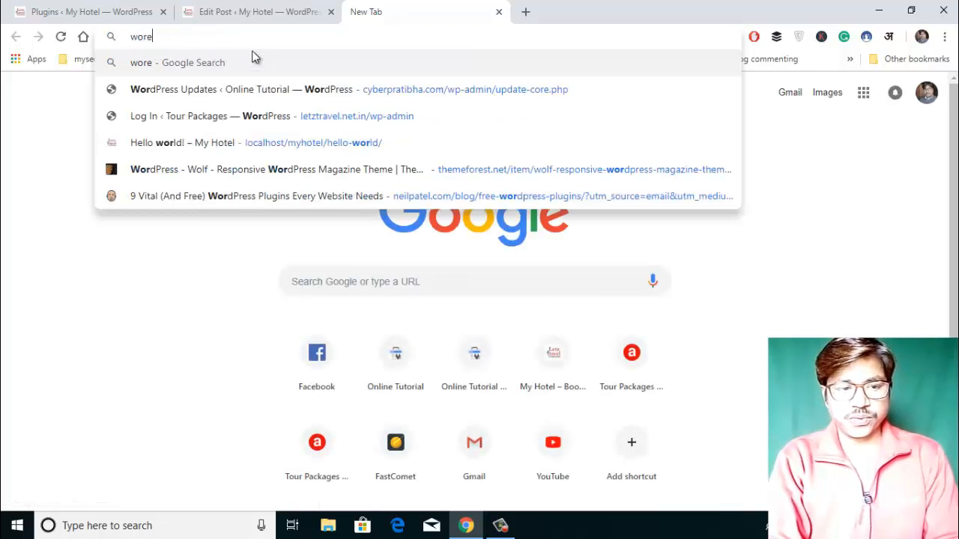
{"action": "key", "text": "BackSpace"}
{"action": "type", "text": "dore"}
{"action": "key", "text": "BackSpace"}
{"action": "key", "text": "BackSpace"}
{"action": "key", "text": "BackSpace"}
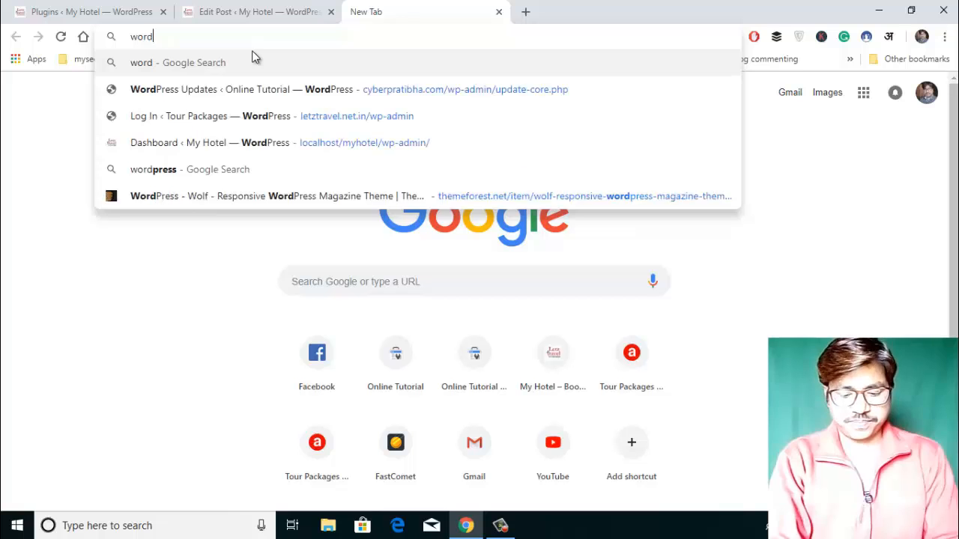
{"action": "type", "text": "press s"}
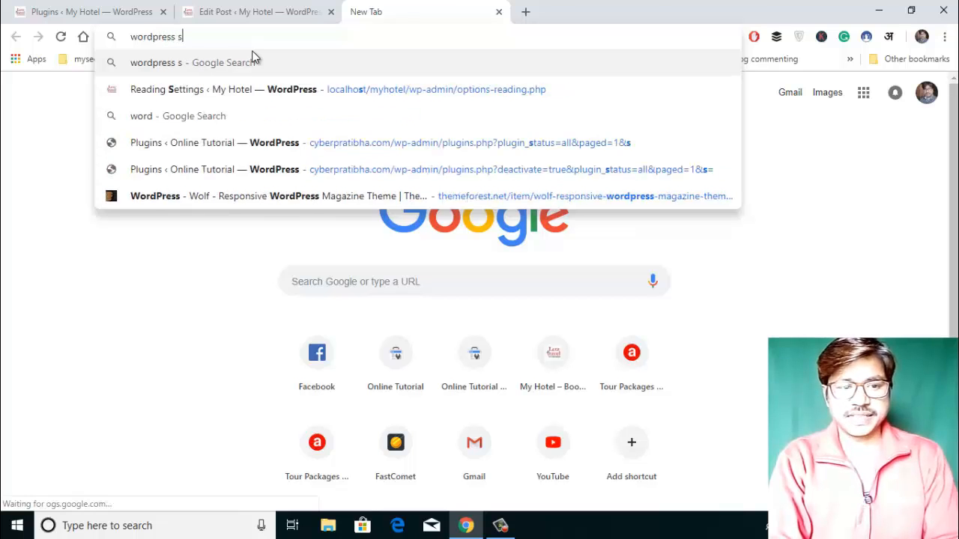
{"action": "type", "text": "peed"}
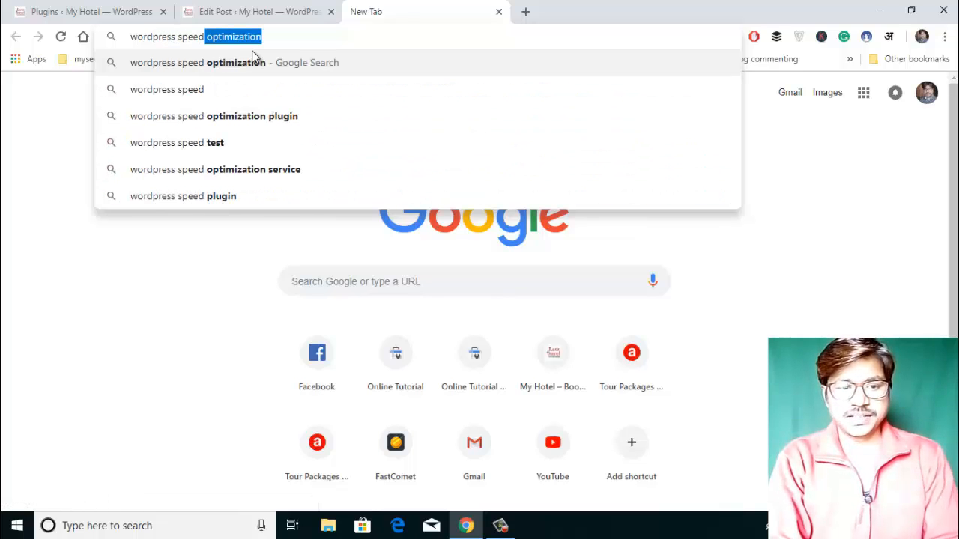
{"action": "key", "text": "Down"}
{"action": "key", "text": "Down"}
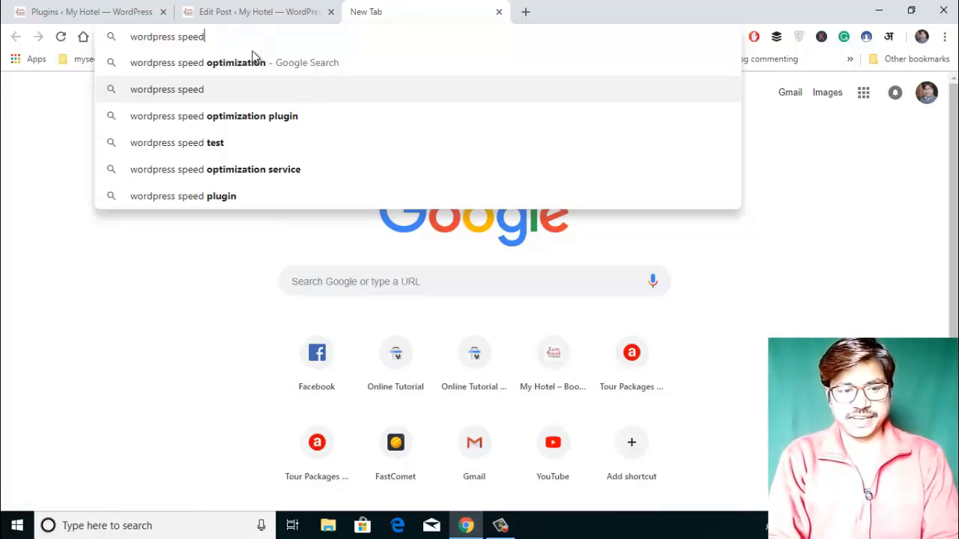
{"action": "key", "text": "Down"}
{"action": "key", "text": "Up"}
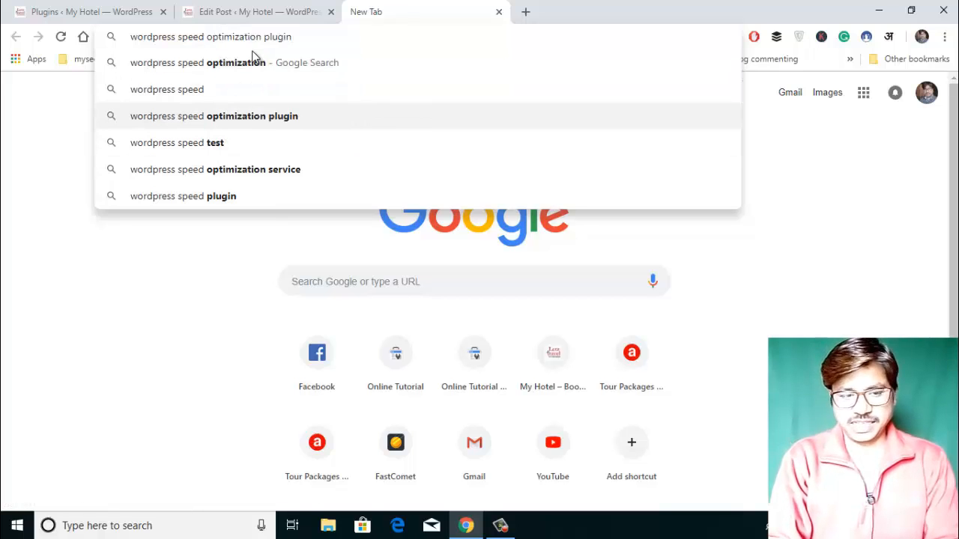
{"action": "key", "text": "Return"}
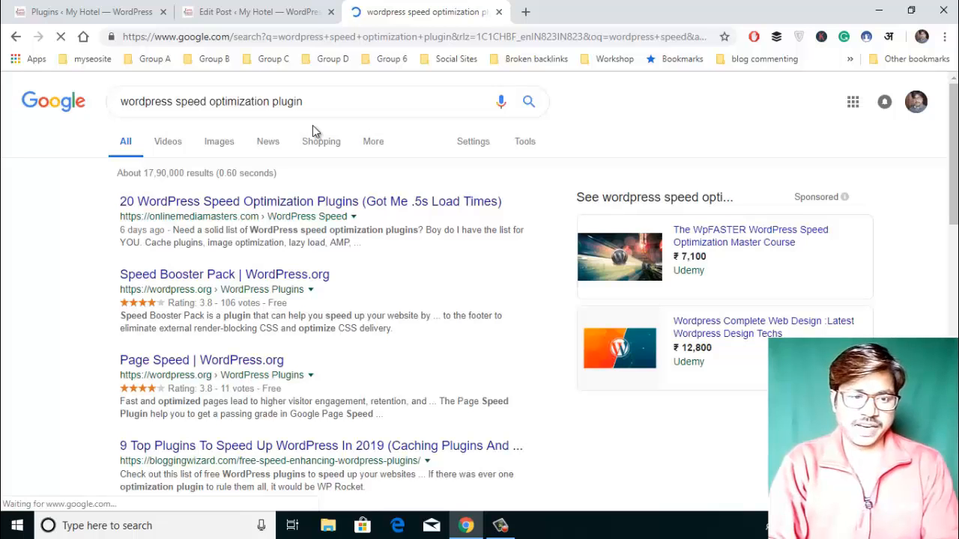
- Compare the ratings and vote counts of the speed optimization plugins in the Google results and open Speed Booster Pack's WordPress.org page
{"action": "scroll", "coordinate": [95, 248], "scroll_direction": "down", "scroll_amount": 1}
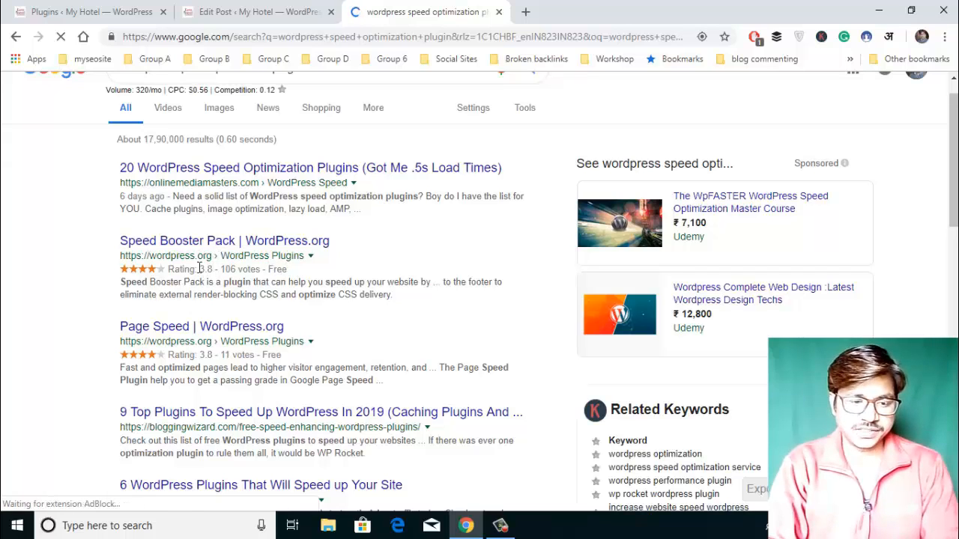
{"action": "left_click_drag", "start_coordinate": [212, 269], "coordinate": [199, 269]}
{"action": "scroll", "coordinate": [199, 268], "scroll_direction": "down", "scroll_amount": 1}
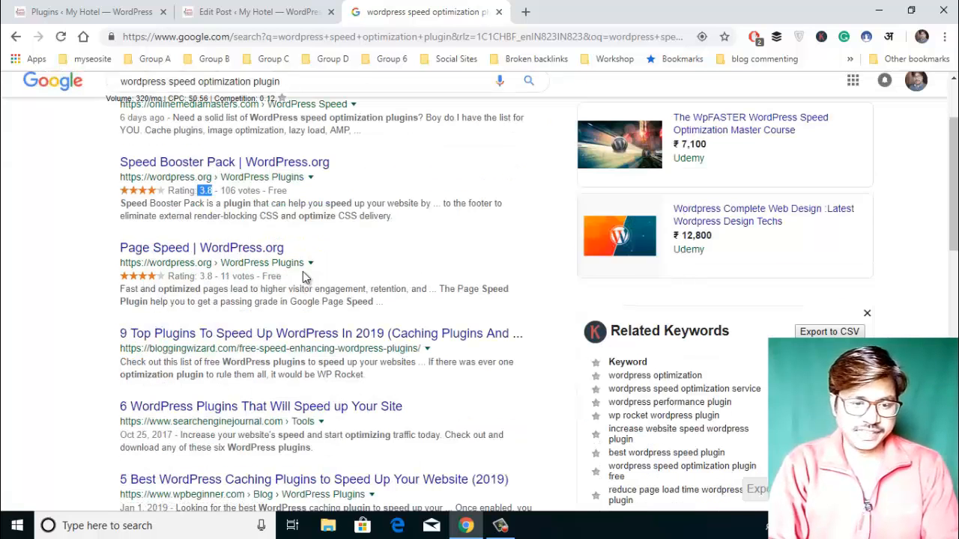
{"action": "scroll", "coordinate": [303, 277], "scroll_direction": "down", "scroll_amount": 1}
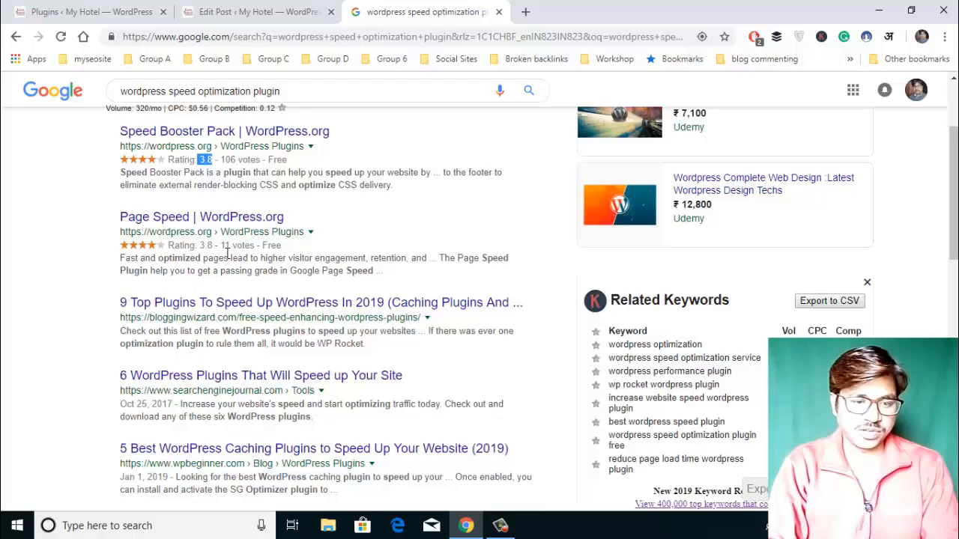
{"action": "double_click", "coordinate": [228, 159]}
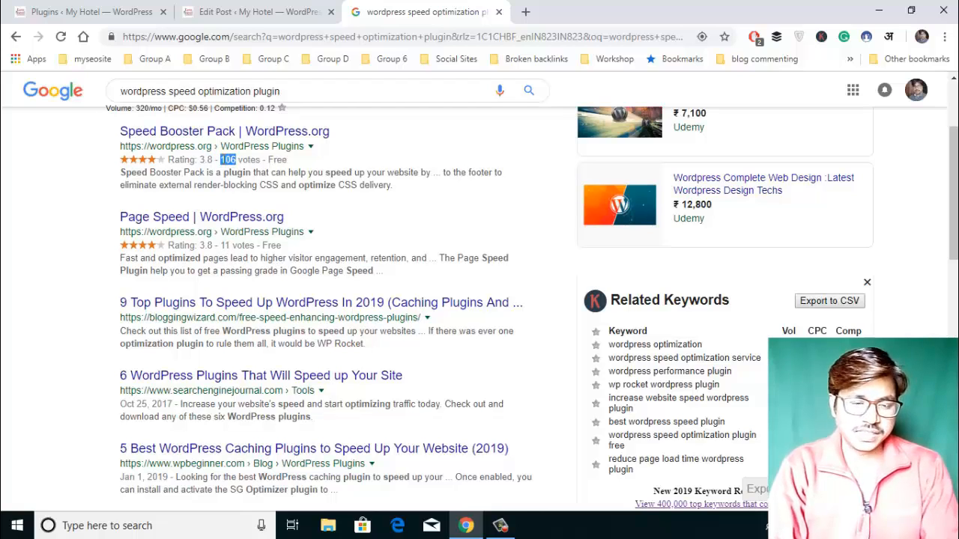
{"action": "left_click", "coordinate": [254, 134]}
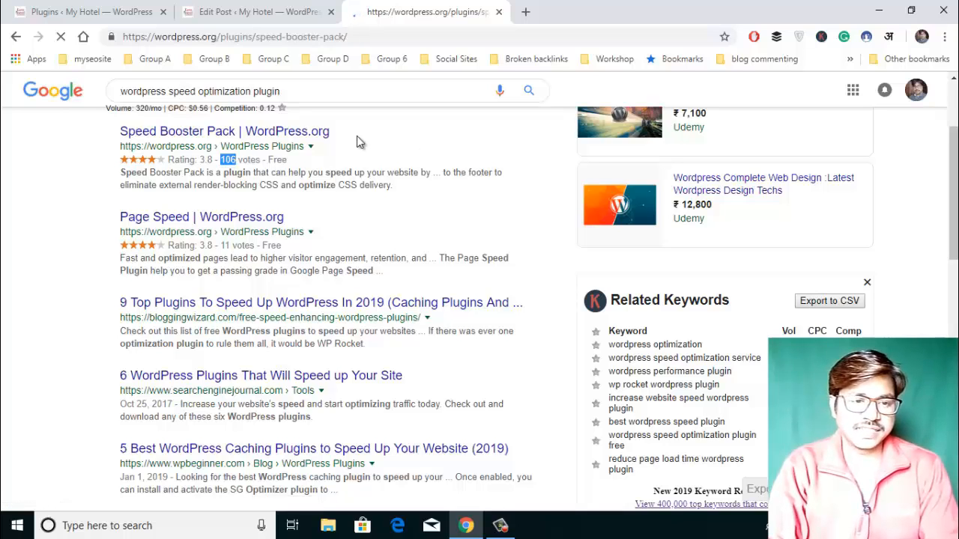
- Open the Add Plugins page of the My Hotel site and search for "speed booster pack"
{"action": "left_click", "coordinate": [116, 15]}
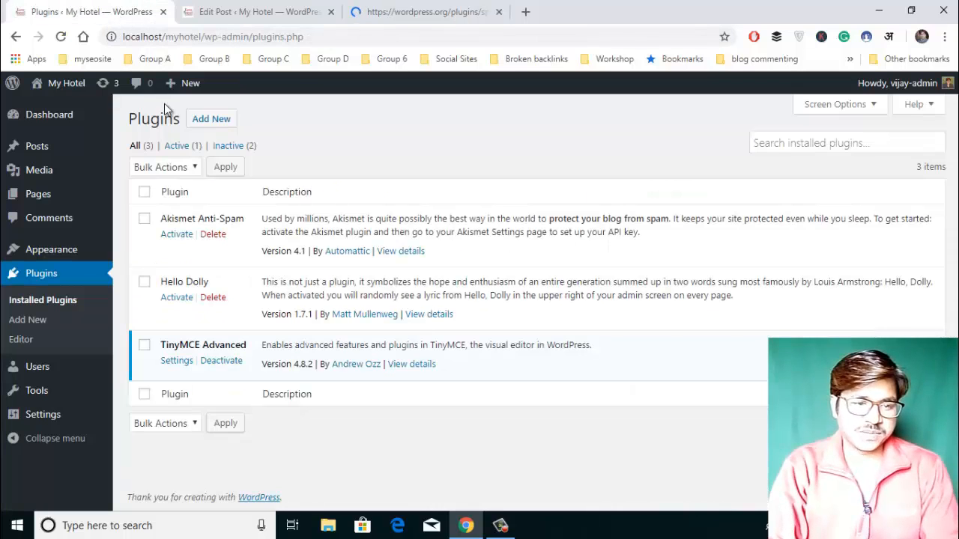
{"action": "left_click", "coordinate": [213, 118]}
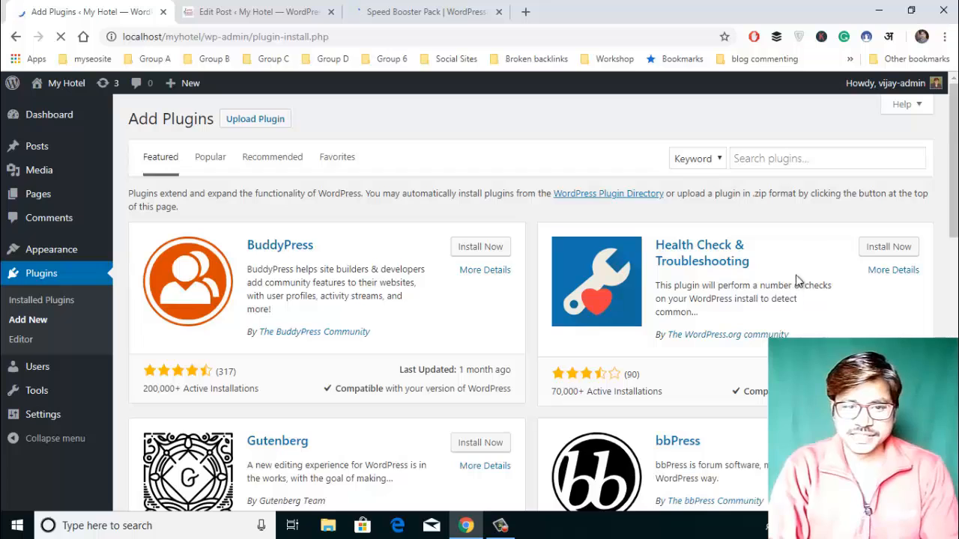
{"action": "left_click", "coordinate": [785, 159]}
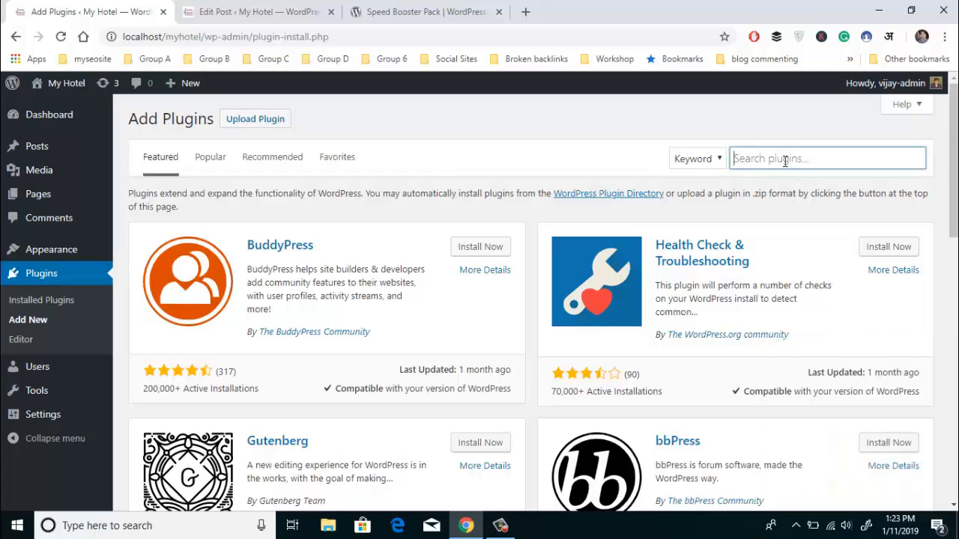
{"action": "type", "text": "speed"}
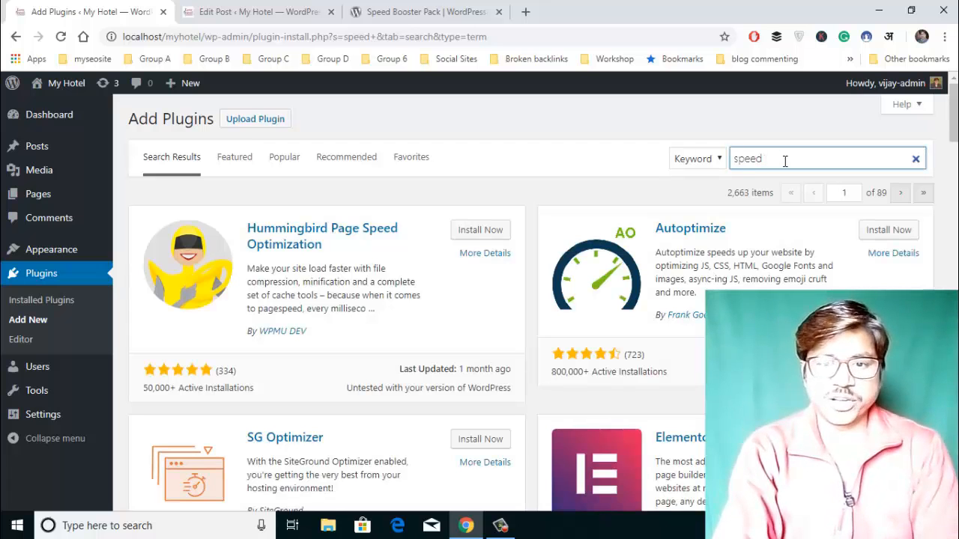
{"action": "type", "text": "boostere"}
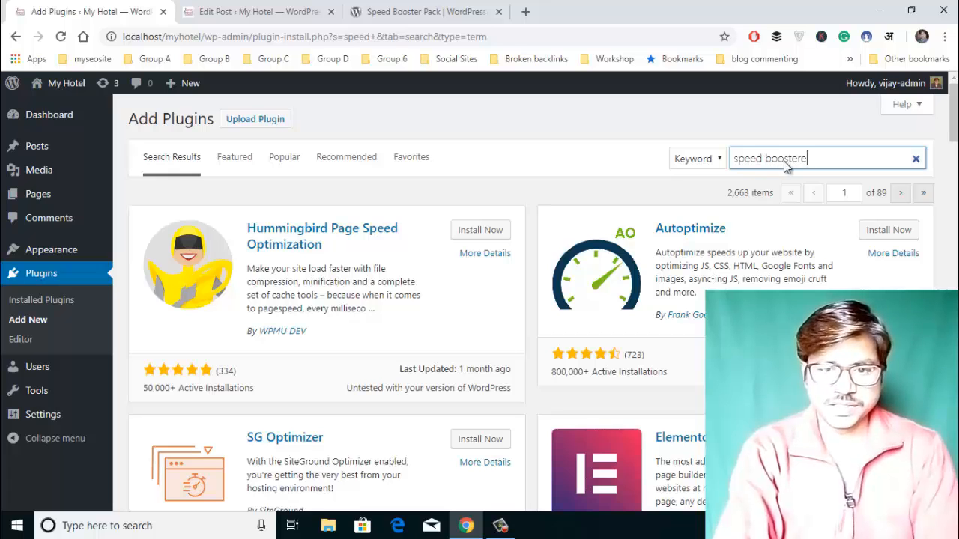
{"action": "key", "text": "BackSpace"}
{"action": "type", "text": "pack"}
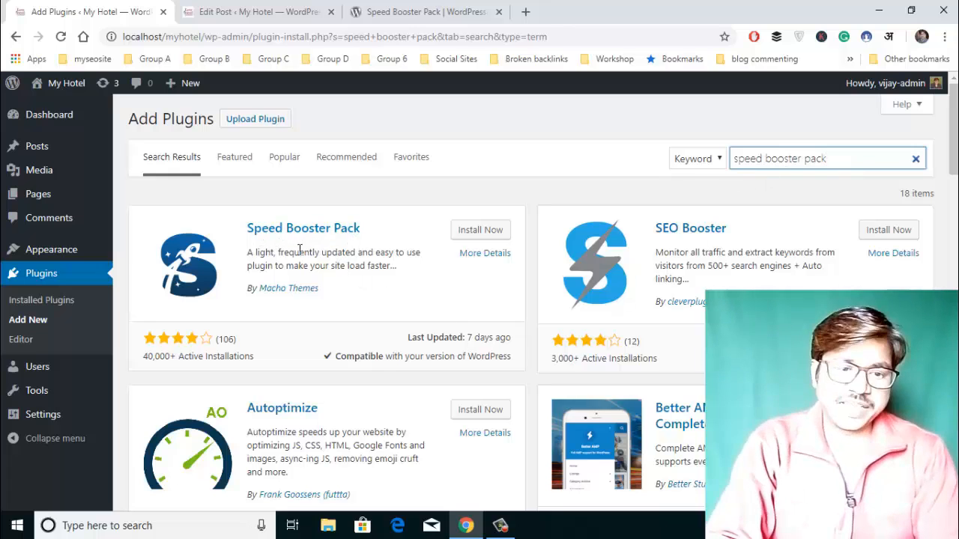
- Look over the Speed Booster Pack page on WordPress.org and return to the Add Plugins search results
{"action": "left_click", "coordinate": [408, 16]}
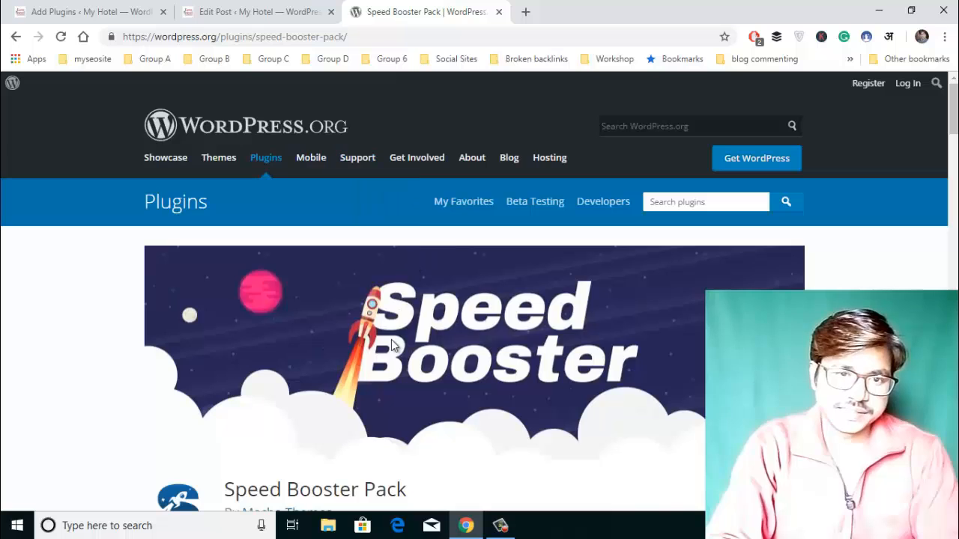
{"action": "scroll", "coordinate": [391, 339], "scroll_direction": "down", "scroll_amount": 5}
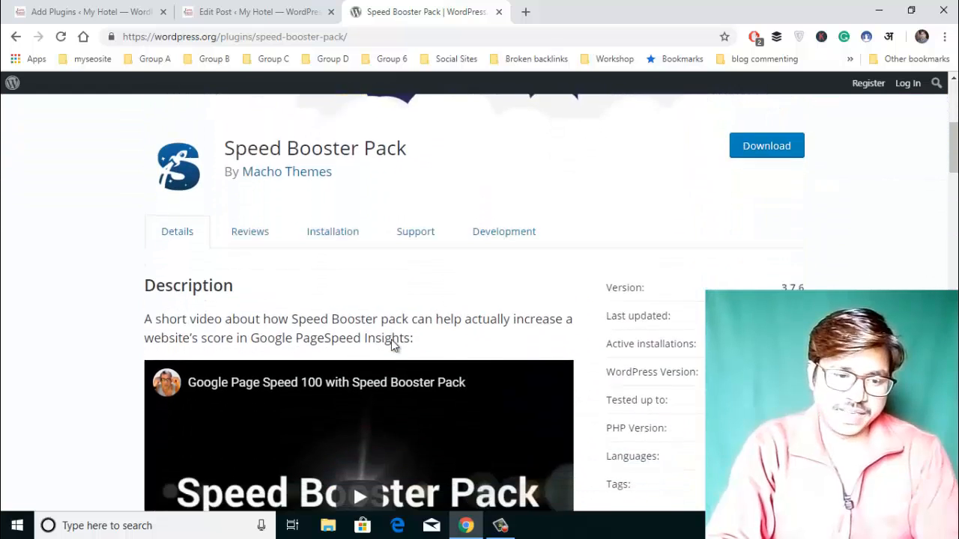
{"action": "scroll", "coordinate": [391, 339], "scroll_direction": "up", "scroll_amount": 1}
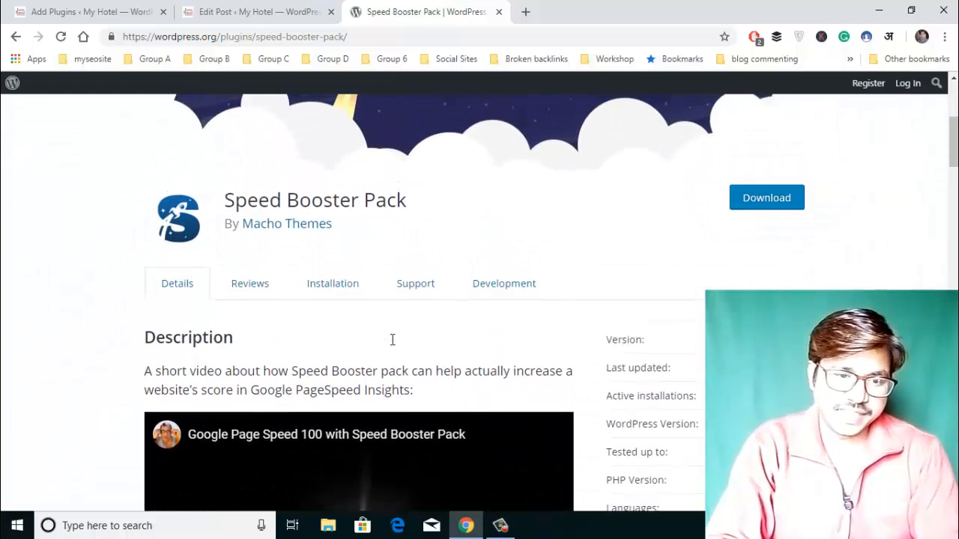
{"action": "left_click", "coordinate": [91, 15]}
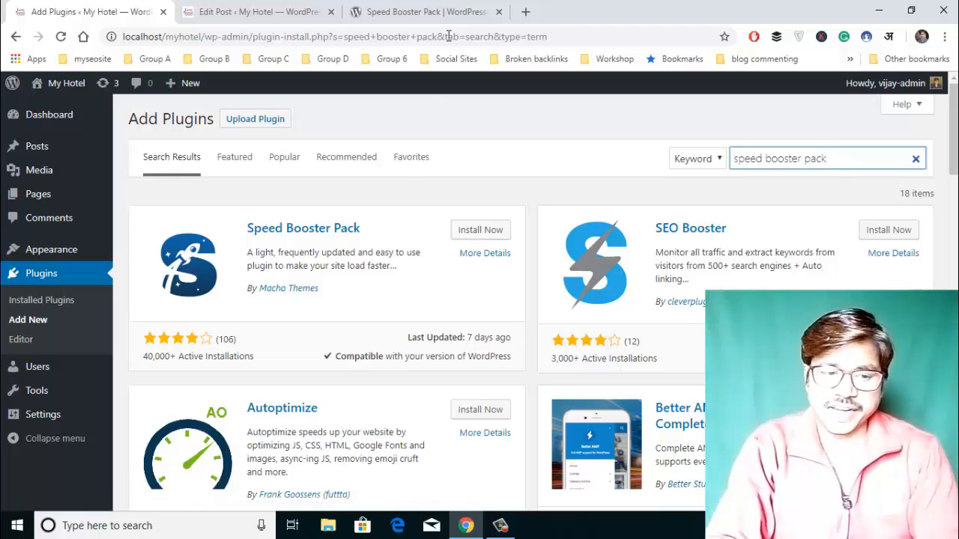
- Download the Speed Booster Pack plugin from WordPress.org and save speed-booster-pack.3.7.6 as a ZIP archive on the Desktop
{"action": "left_click", "coordinate": [437, 15]}
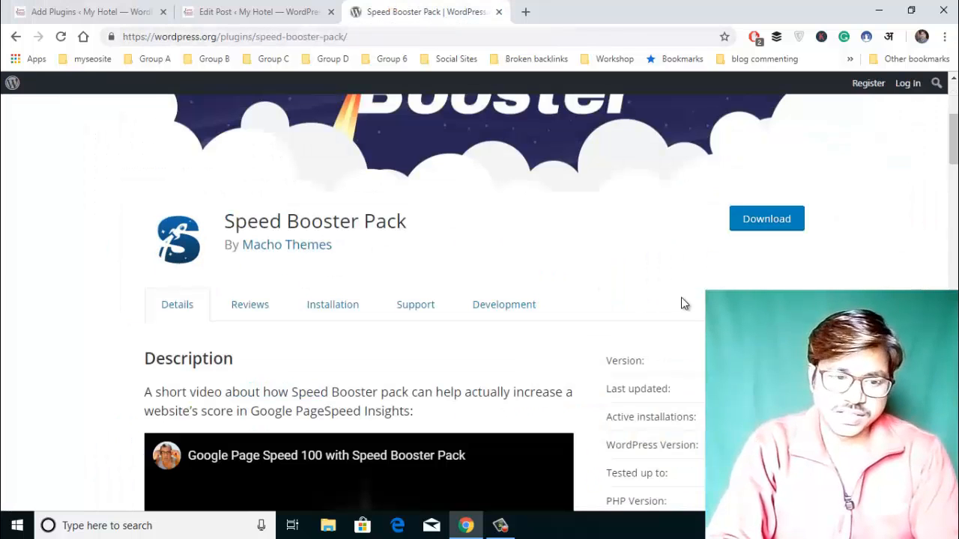
{"action": "left_click", "coordinate": [767, 223]}
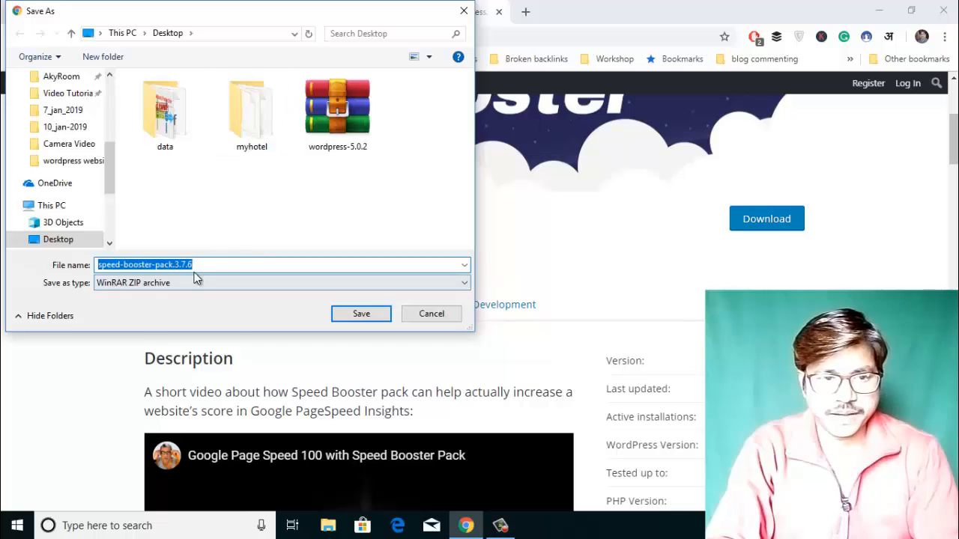
{"action": "left_click", "coordinate": [352, 315]}
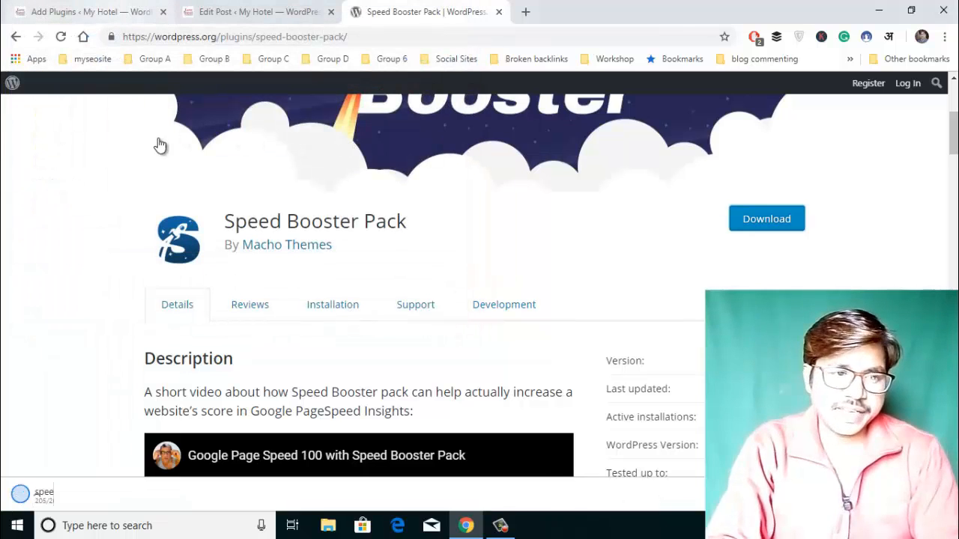
{"action": "left_click", "coordinate": [111, 15]}
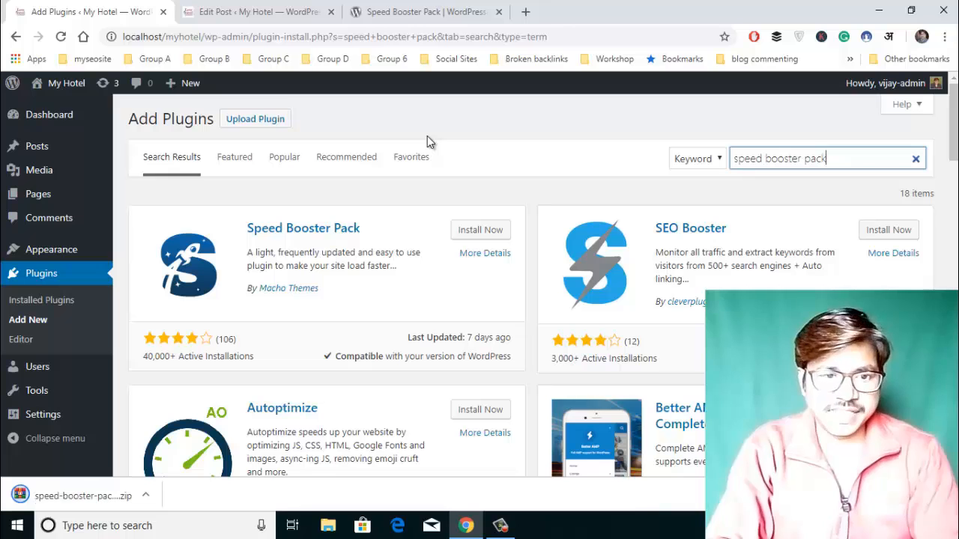
{"action": "left_click", "coordinate": [415, 23]}
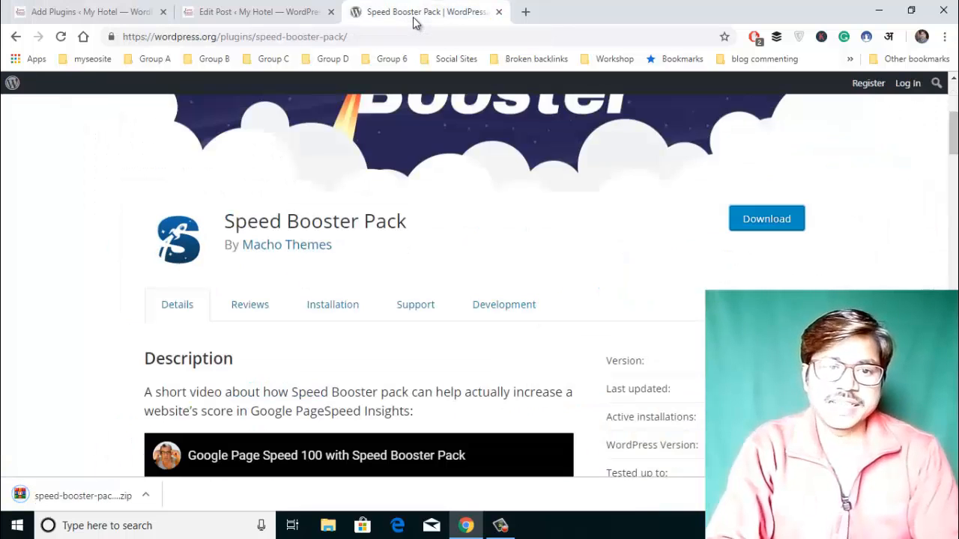
{"action": "left_click", "coordinate": [253, 13]}
{"action": "left_click", "coordinate": [154, 13]}
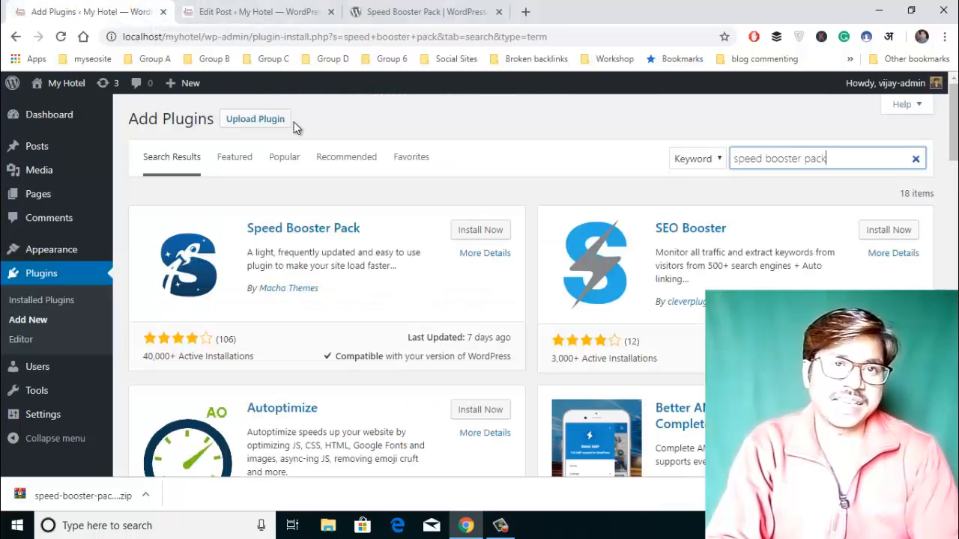
{"action": "left_click", "coordinate": [418, 14]}
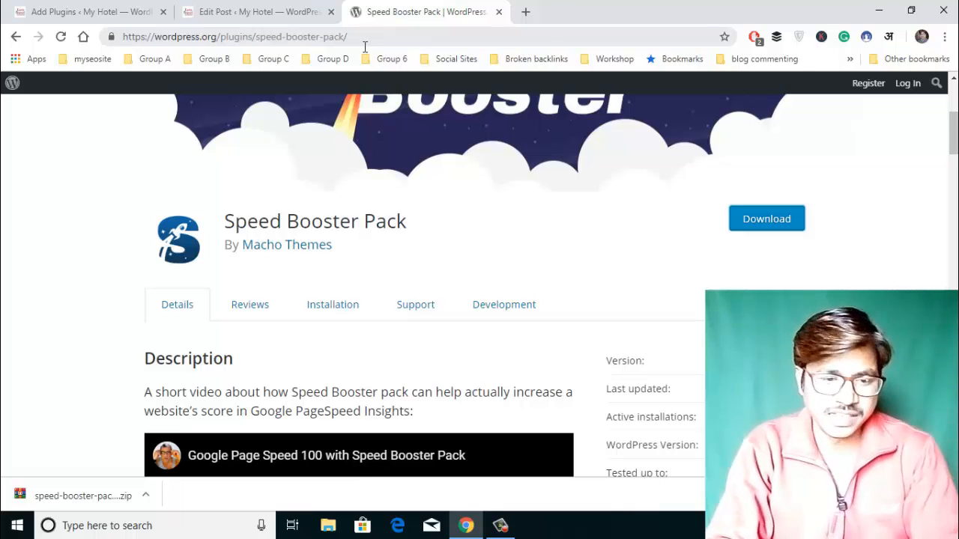
- Upload speed-booster-pack.3.7.6.zip from the Desktop on the Add Plugins page and install it
{"action": "left_click", "coordinate": [133, 13]}
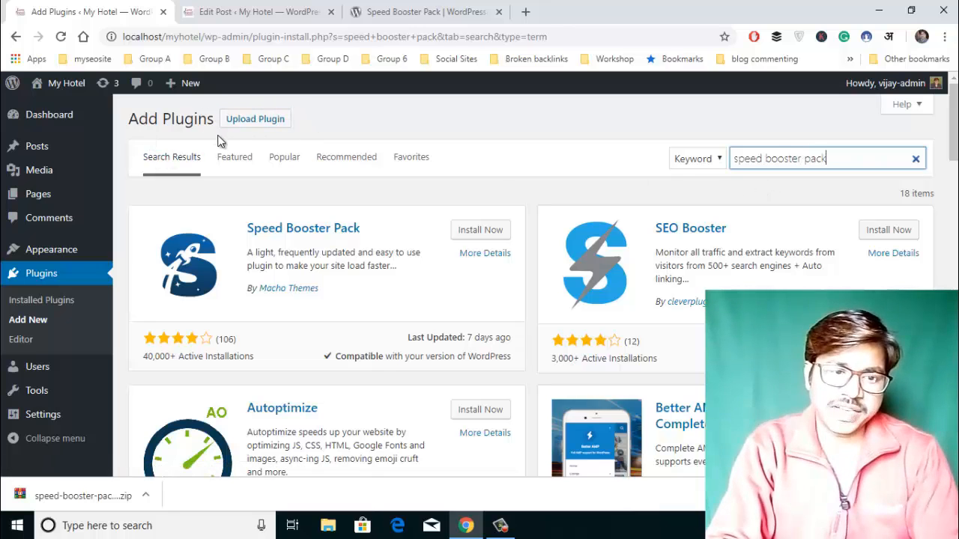
{"action": "left_click", "coordinate": [251, 126]}
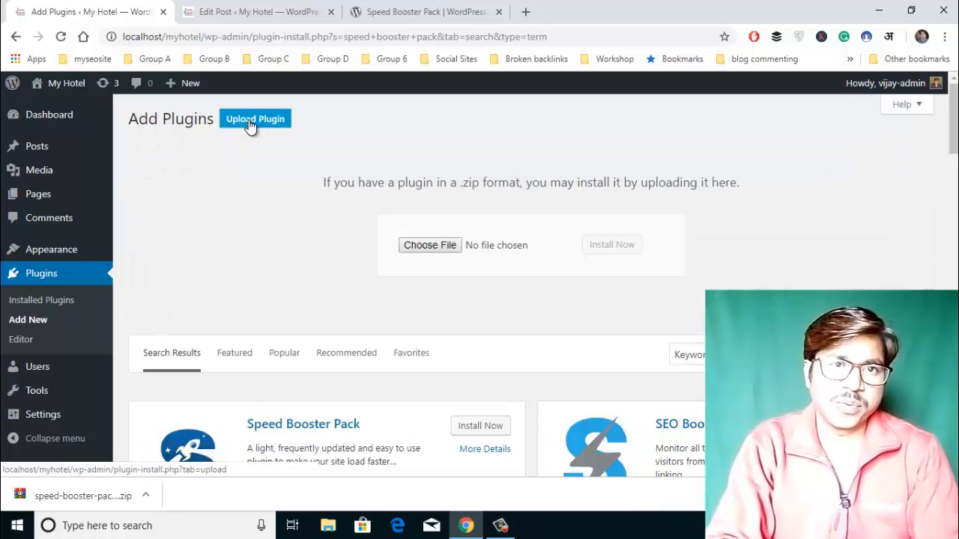
{"action": "left_click", "coordinate": [453, 253]}
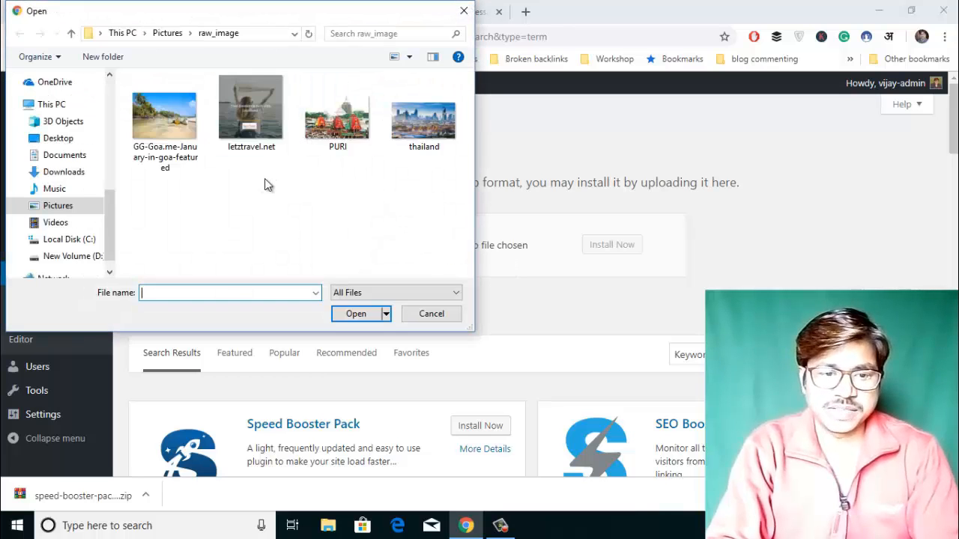
{"action": "left_click", "coordinate": [52, 141]}
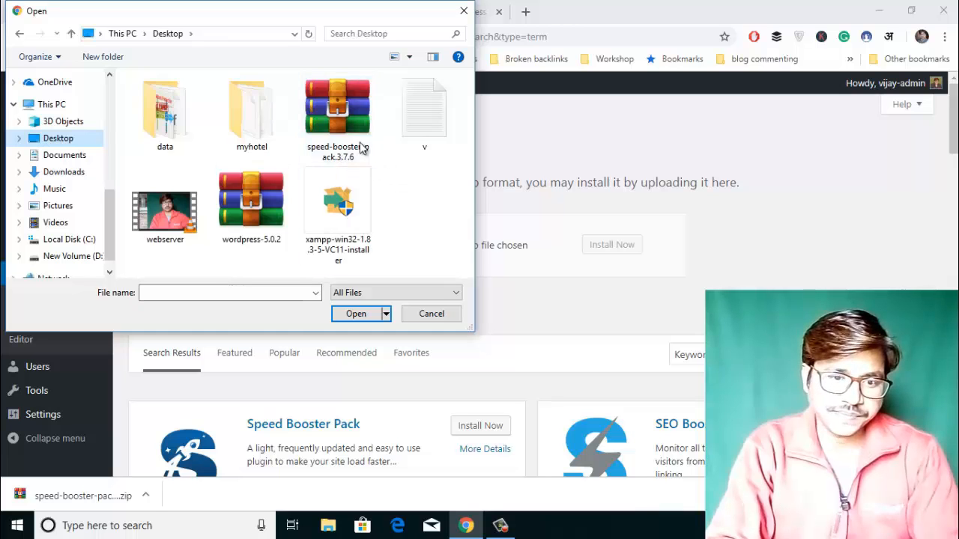
{"action": "double_click", "coordinate": [355, 143]}
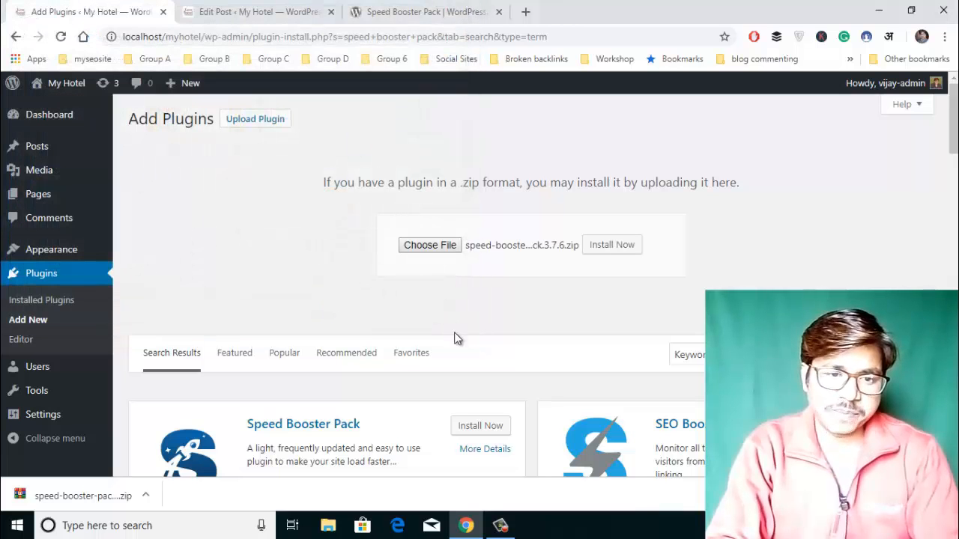
{"action": "left_click", "coordinate": [612, 245]}
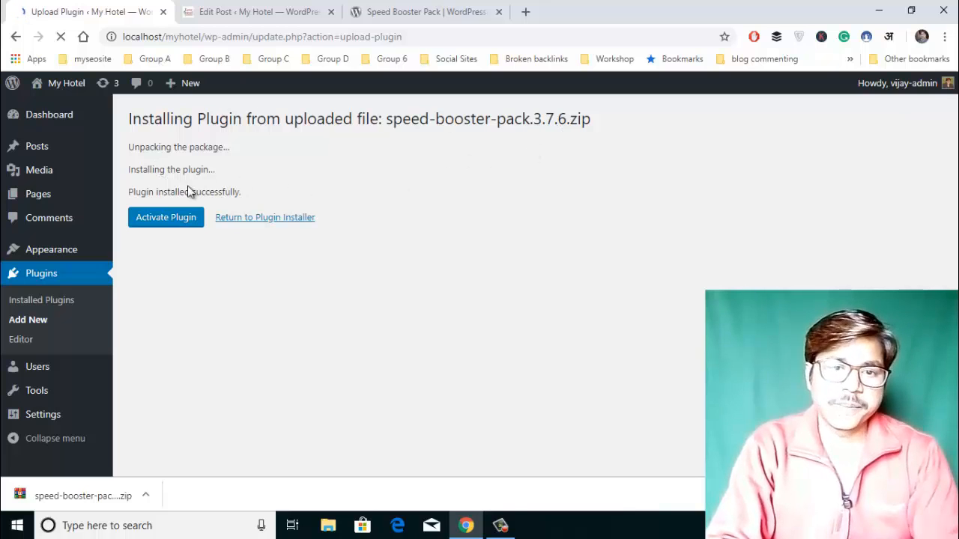
- Activate the uploaded Speed Booster Pack plugin and check its entry in the installed plugins list
{"action": "left_click", "coordinate": [171, 223]}
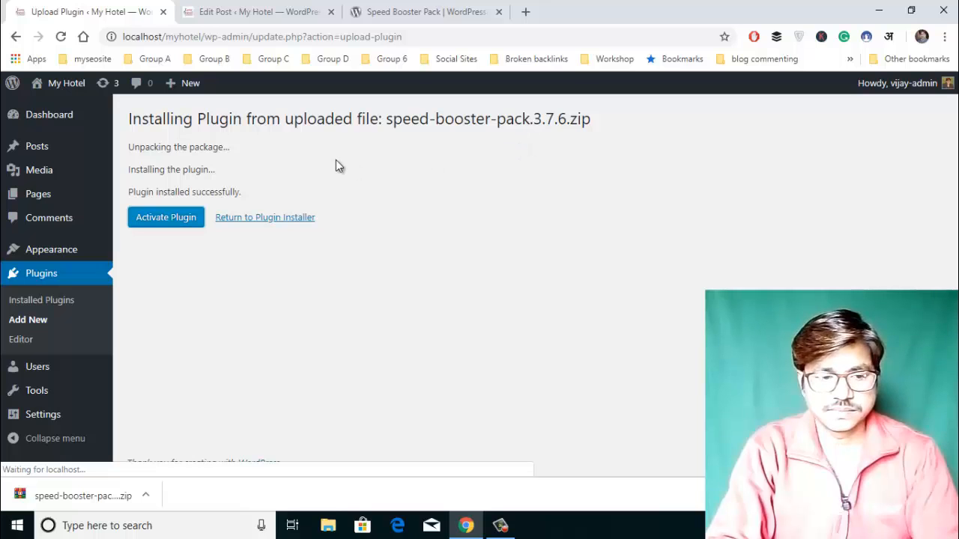
{"action": "left_click", "coordinate": [163, 226]}
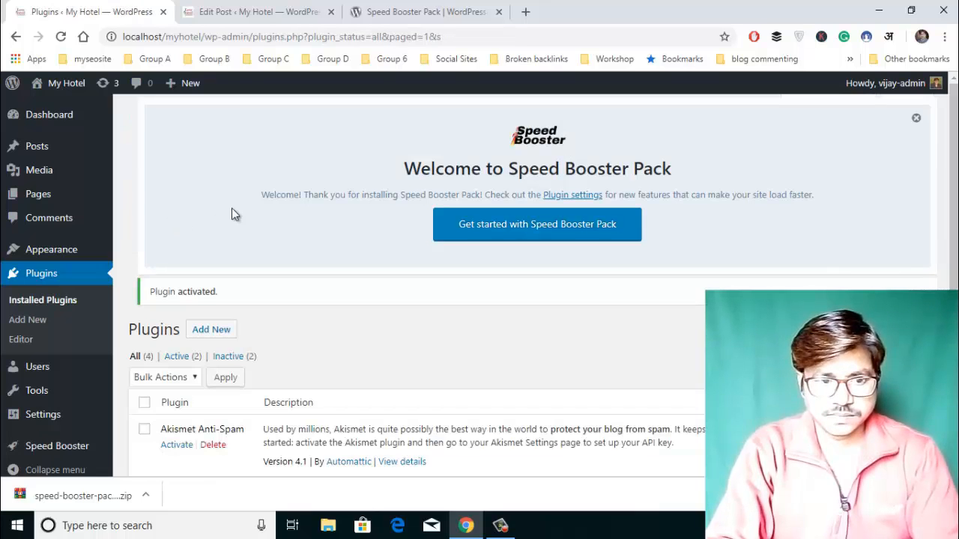
{"action": "scroll", "coordinate": [331, 302], "scroll_direction": "down", "scroll_amount": 1}
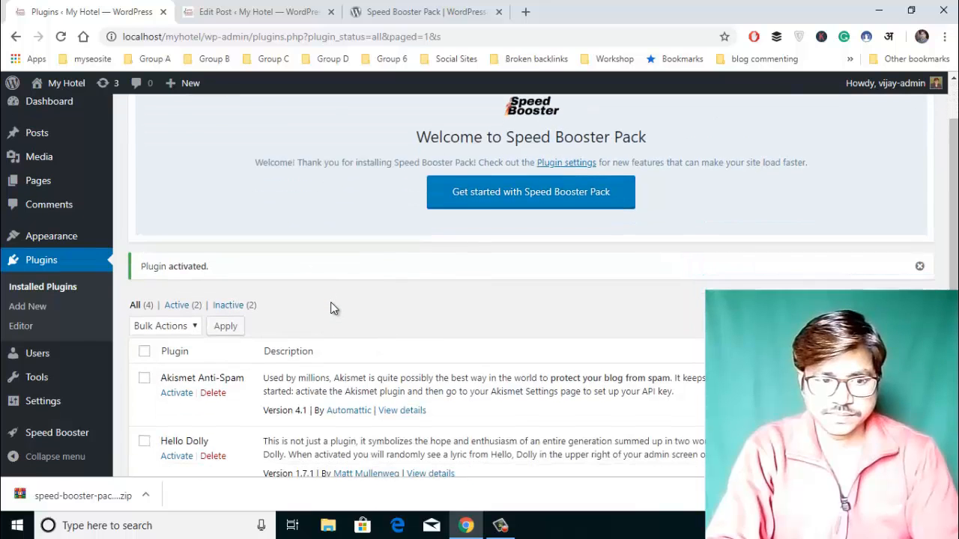
{"action": "scroll", "coordinate": [334, 308], "scroll_direction": "down", "scroll_amount": 2}
{"action": "scroll", "coordinate": [334, 307], "scroll_direction": "up", "scroll_amount": 3}
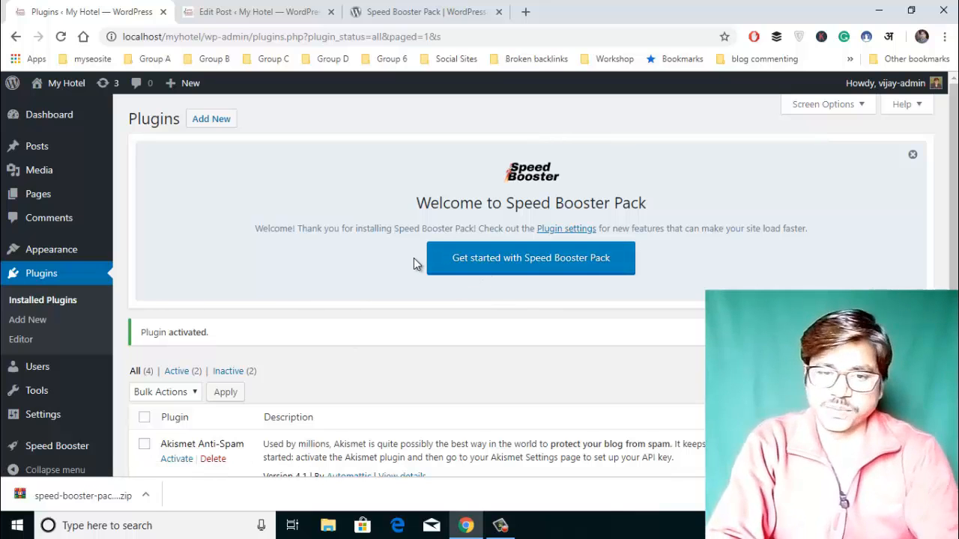
{"action": "scroll", "coordinate": [328, 263], "scroll_direction": "down", "scroll_amount": 2}
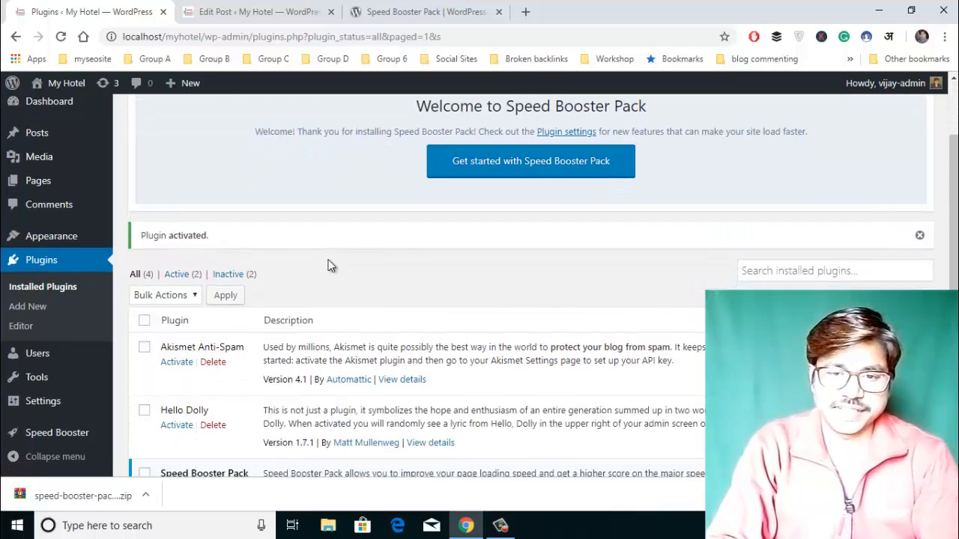
{"action": "scroll", "coordinate": [328, 266], "scroll_direction": "down", "scroll_amount": 2}
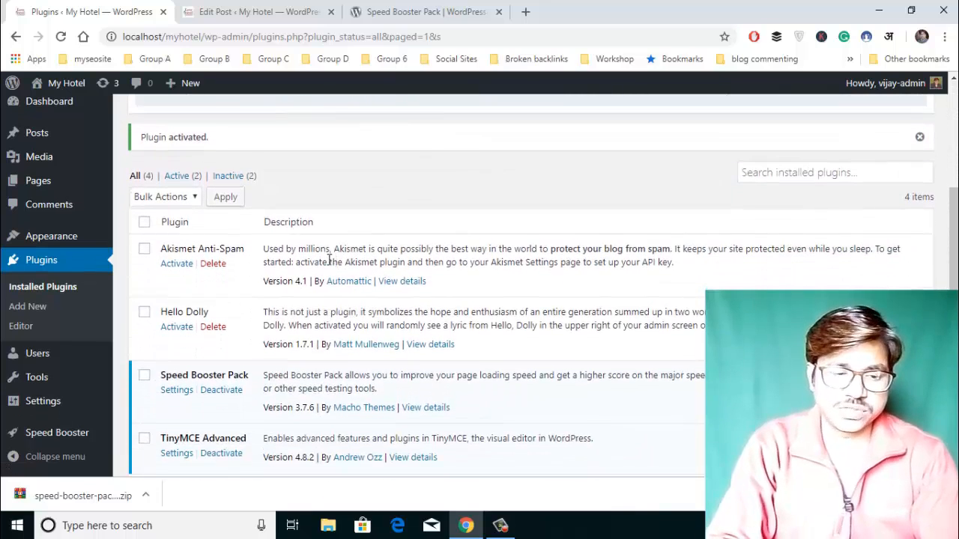
{"action": "scroll", "coordinate": [328, 263], "scroll_direction": "down", "scroll_amount": 2}
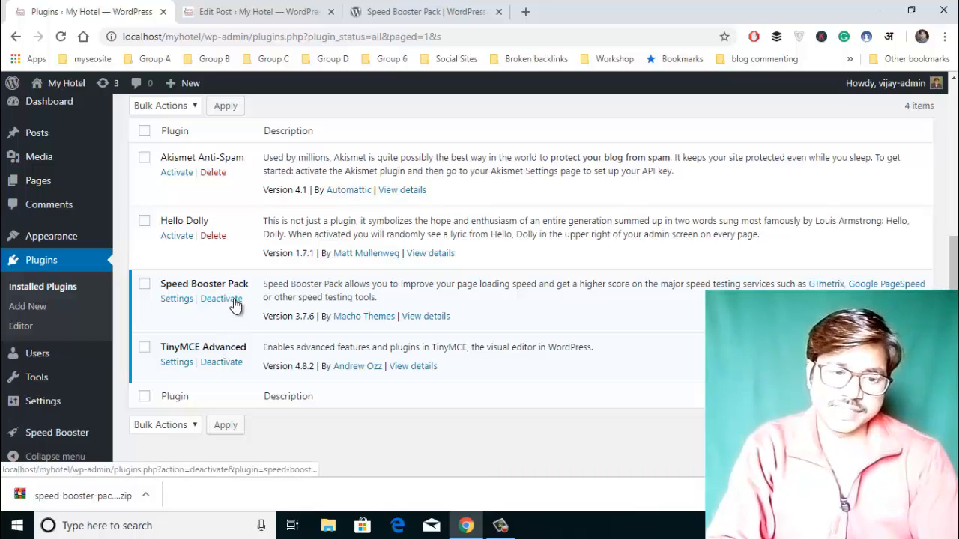
- Deactivate the Speed Booster Pack and TinyMCE Advanced plugins together with a bulk action
{"action": "left_click", "coordinate": [144, 285]}
{"action": "left_click", "coordinate": [144, 347]}
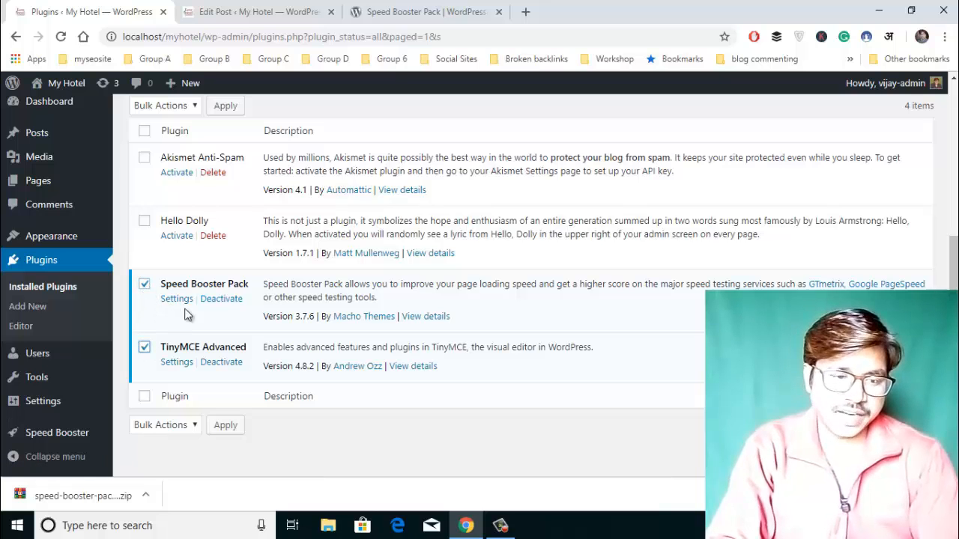
{"action": "scroll", "coordinate": [231, 259], "scroll_direction": "up", "scroll_amount": 1}
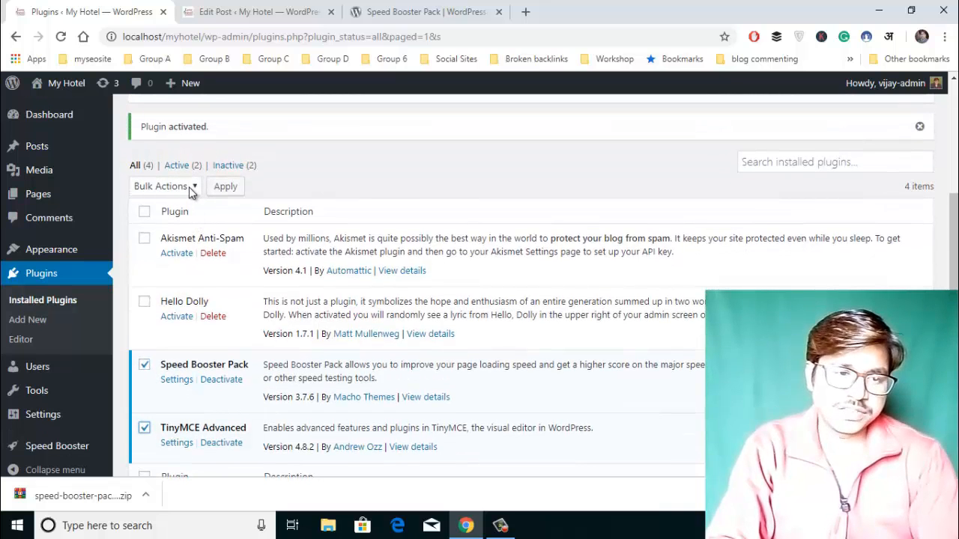
{"action": "left_click", "coordinate": [189, 187]}
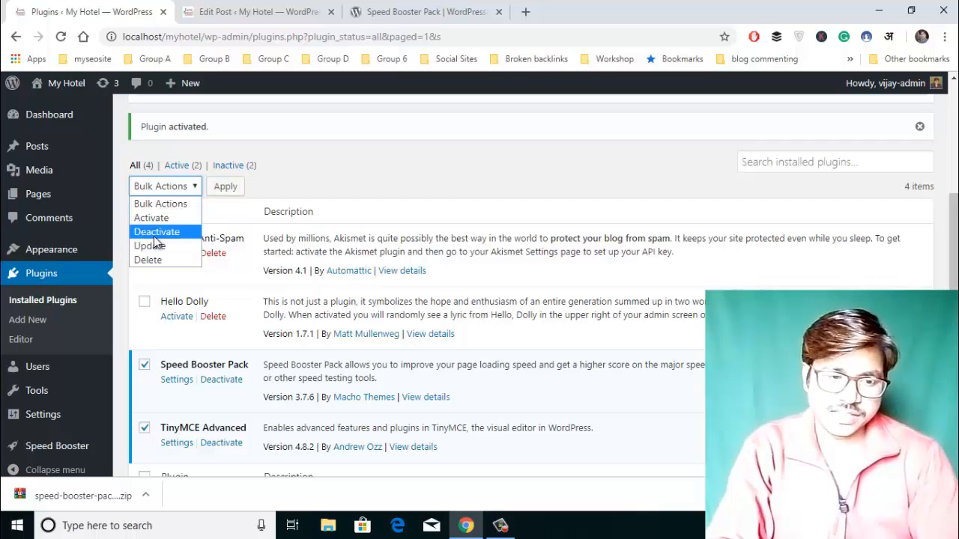
{"action": "left_click", "coordinate": [157, 233]}
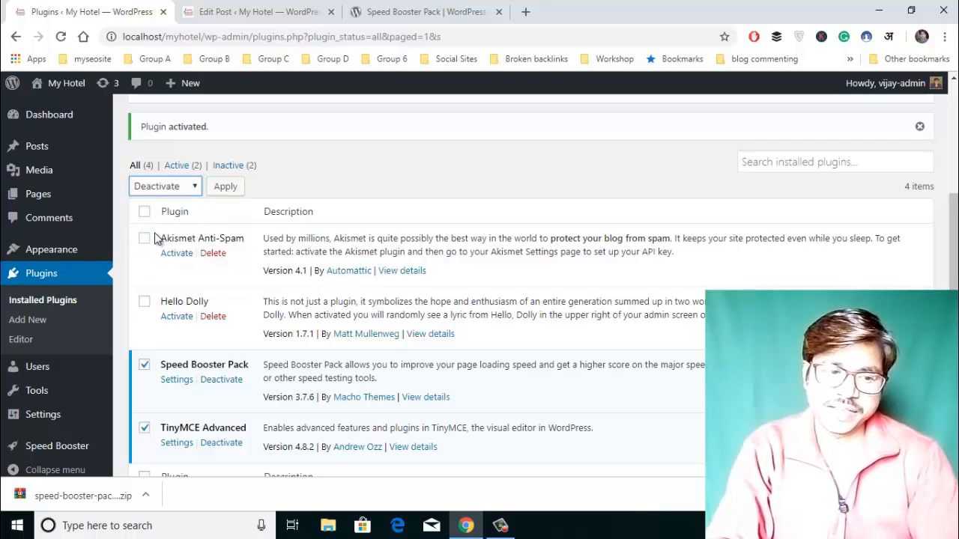
{"action": "left_click", "coordinate": [223, 187]}
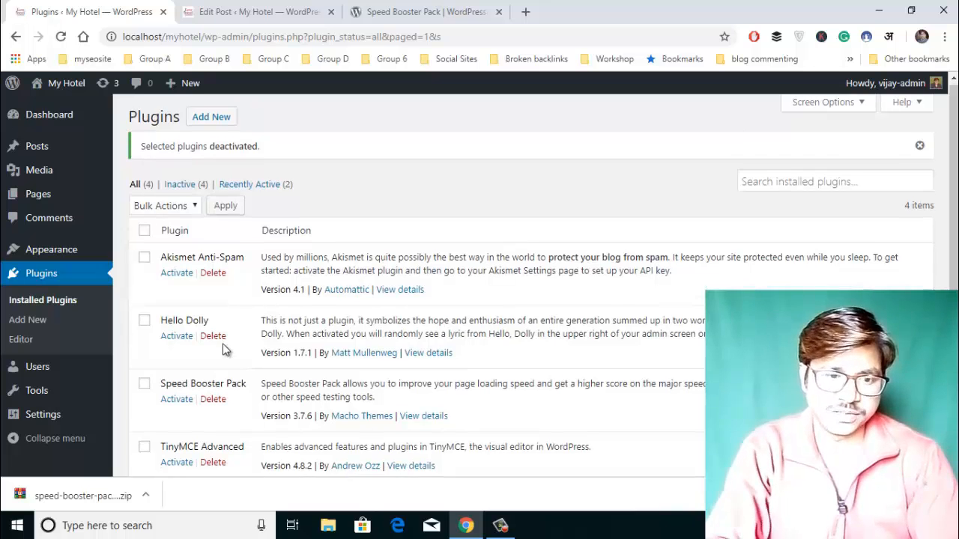
{"action": "scroll", "coordinate": [217, 349], "scroll_direction": "down", "scroll_amount": 2}
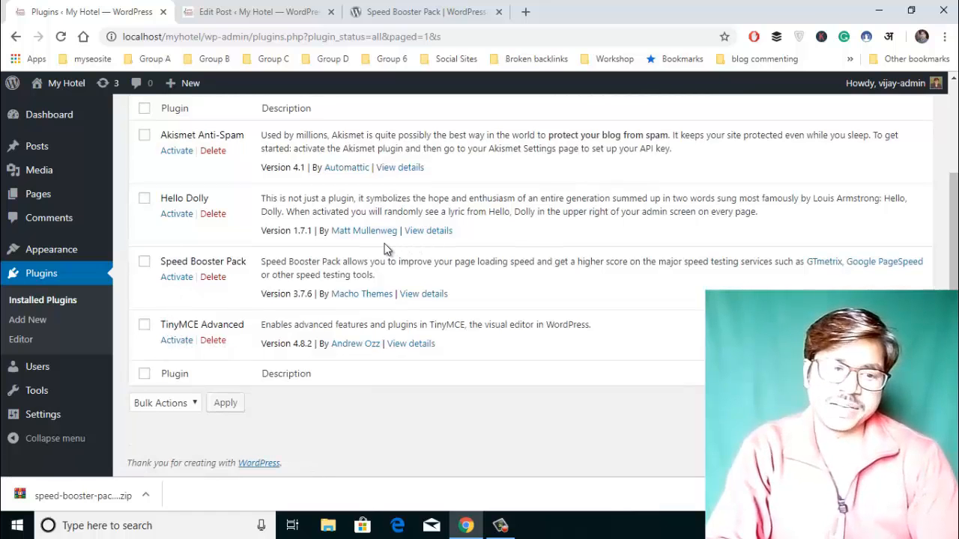
{"action": "scroll", "coordinate": [386, 246], "scroll_direction": "up", "scroll_amount": 2}
{"action": "scroll", "coordinate": [385, 243], "scroll_direction": "down", "scroll_amount": 2}
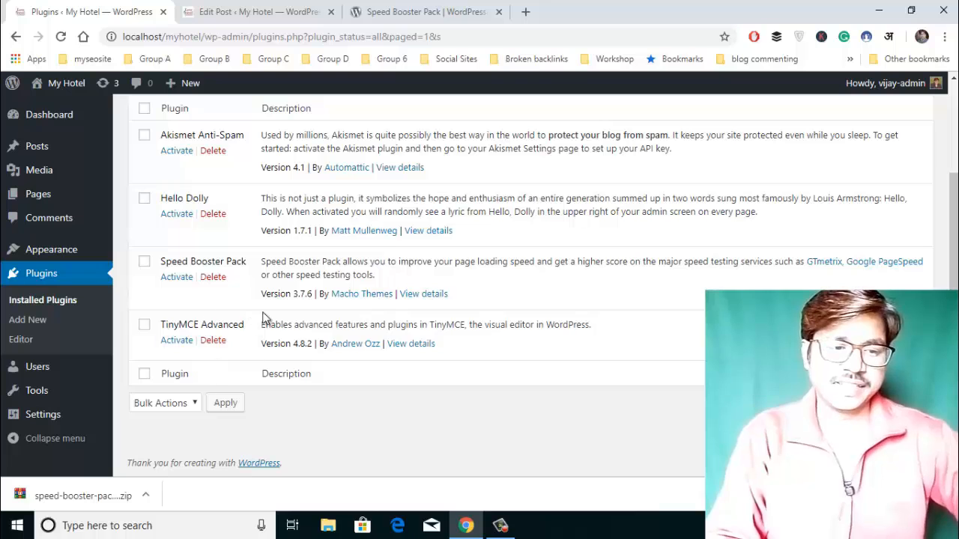
{"action": "left_click", "coordinate": [213, 341]}
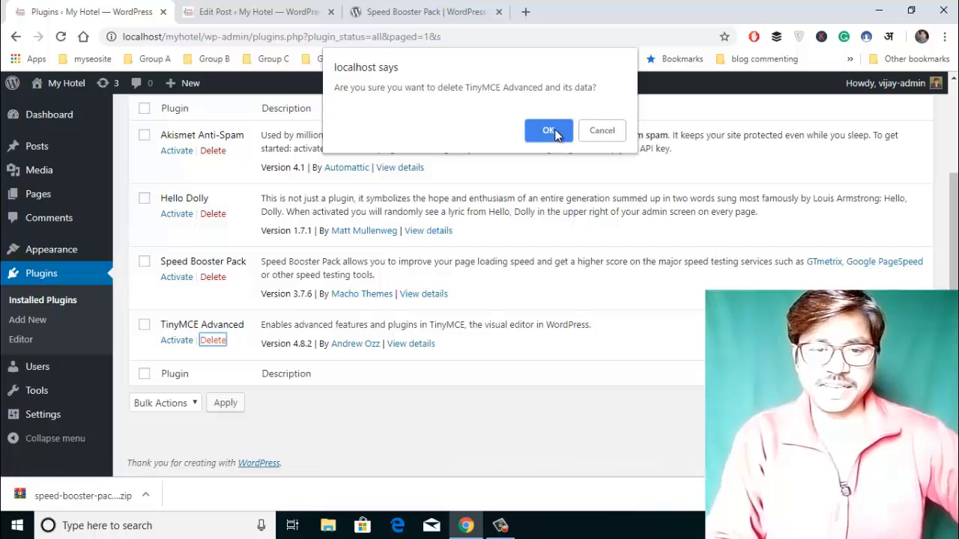
{"action": "left_click", "coordinate": [602, 132]}
- Delete the Speed Booster Pack and TinyMCE Advanced plugins and their data together with a bulk action
{"action": "left_click", "coordinate": [146, 325]}
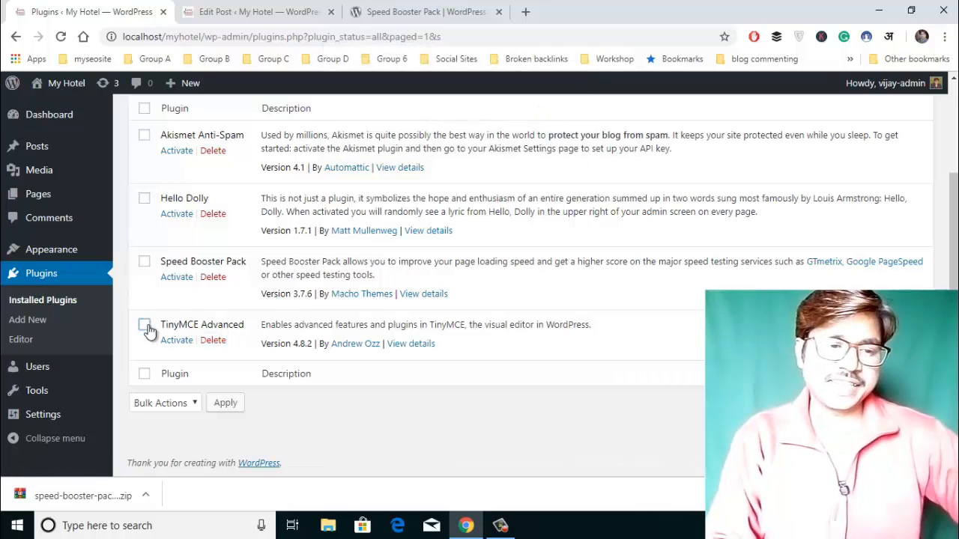
{"action": "left_click", "coordinate": [144, 262]}
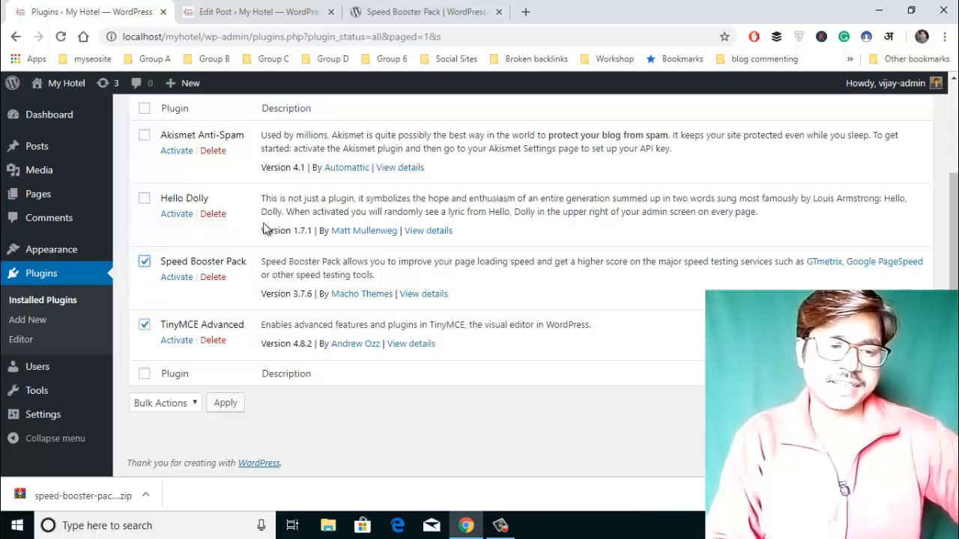
{"action": "scroll", "coordinate": [264, 228], "scroll_direction": "up", "scroll_amount": 1}
{"action": "scroll", "coordinate": [264, 228], "scroll_direction": "up", "scroll_amount": 2}
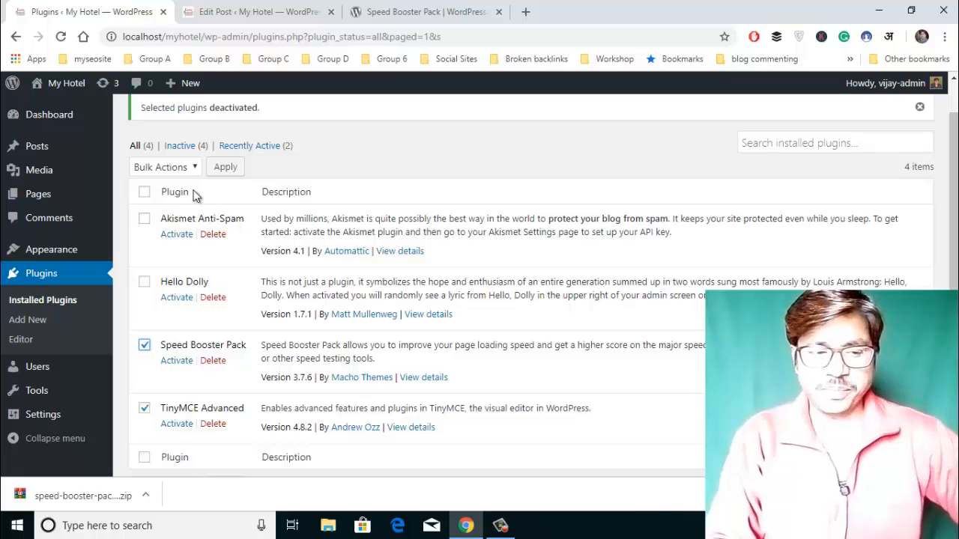
{"action": "left_click", "coordinate": [192, 167]}
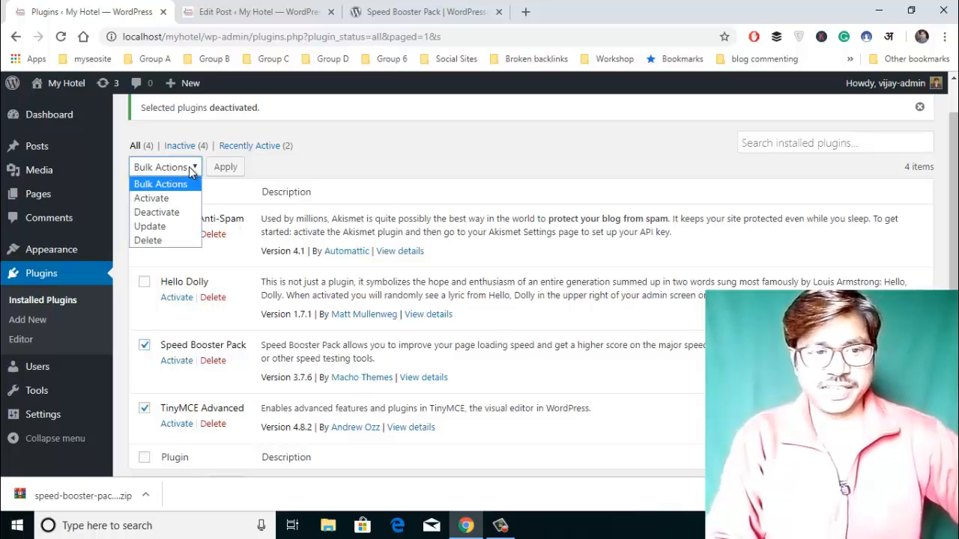
{"action": "left_click", "coordinate": [148, 241]}
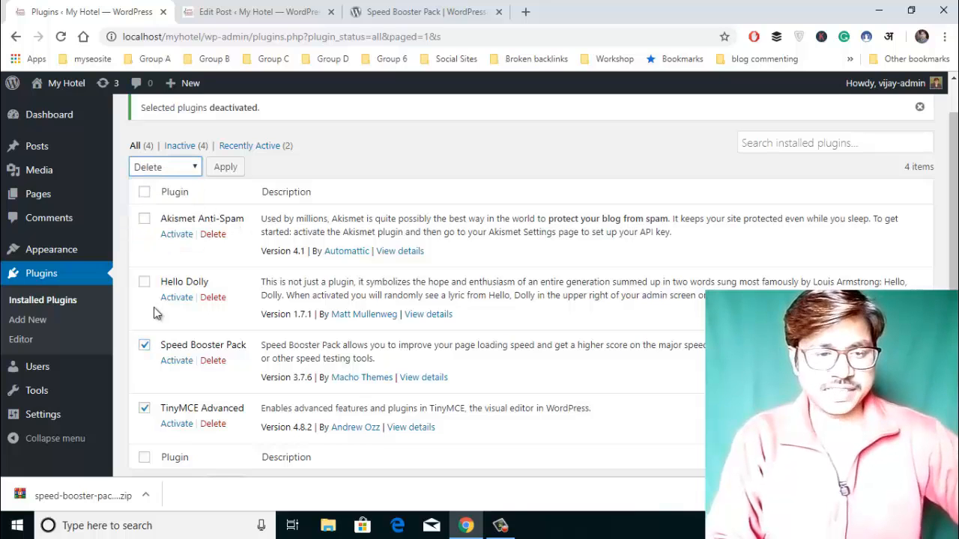
{"action": "left_click", "coordinate": [228, 171]}
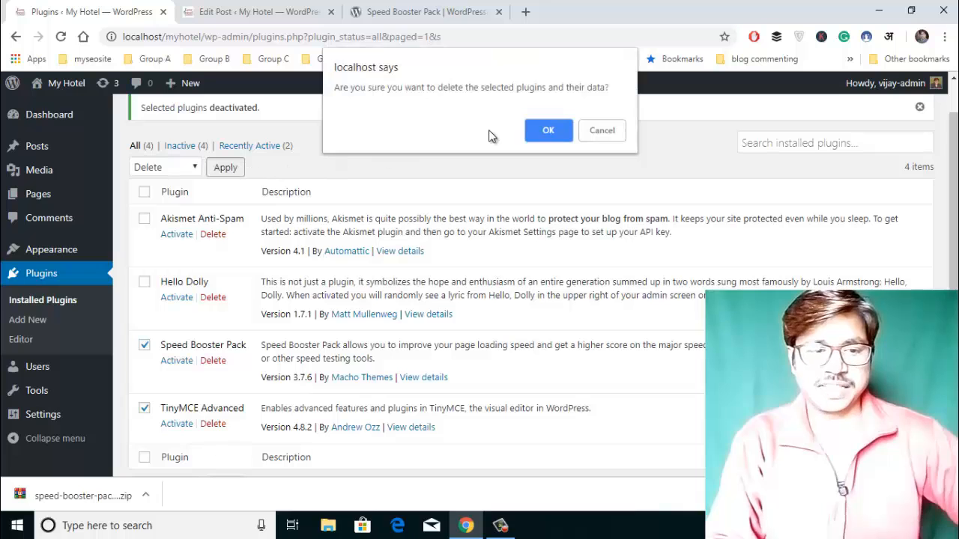
{"action": "left_click", "coordinate": [549, 132]}
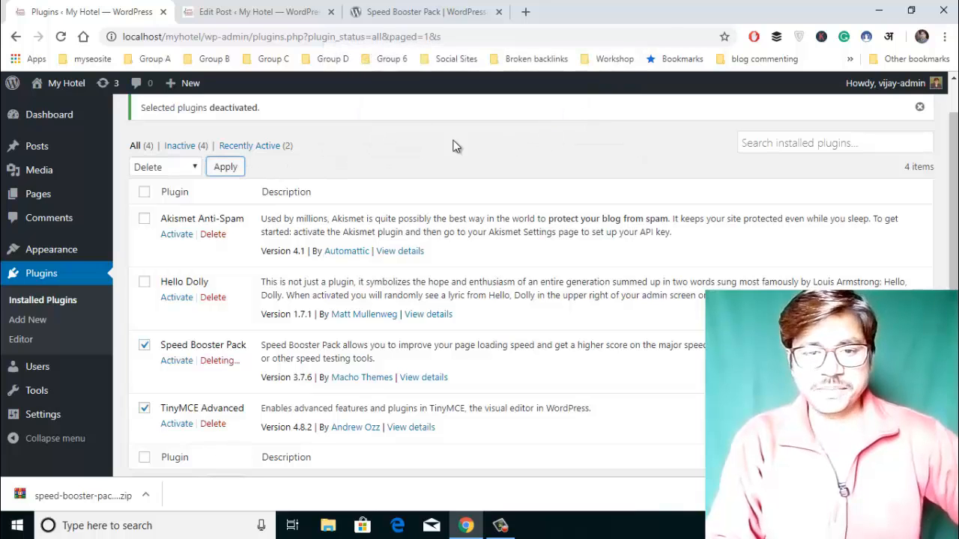